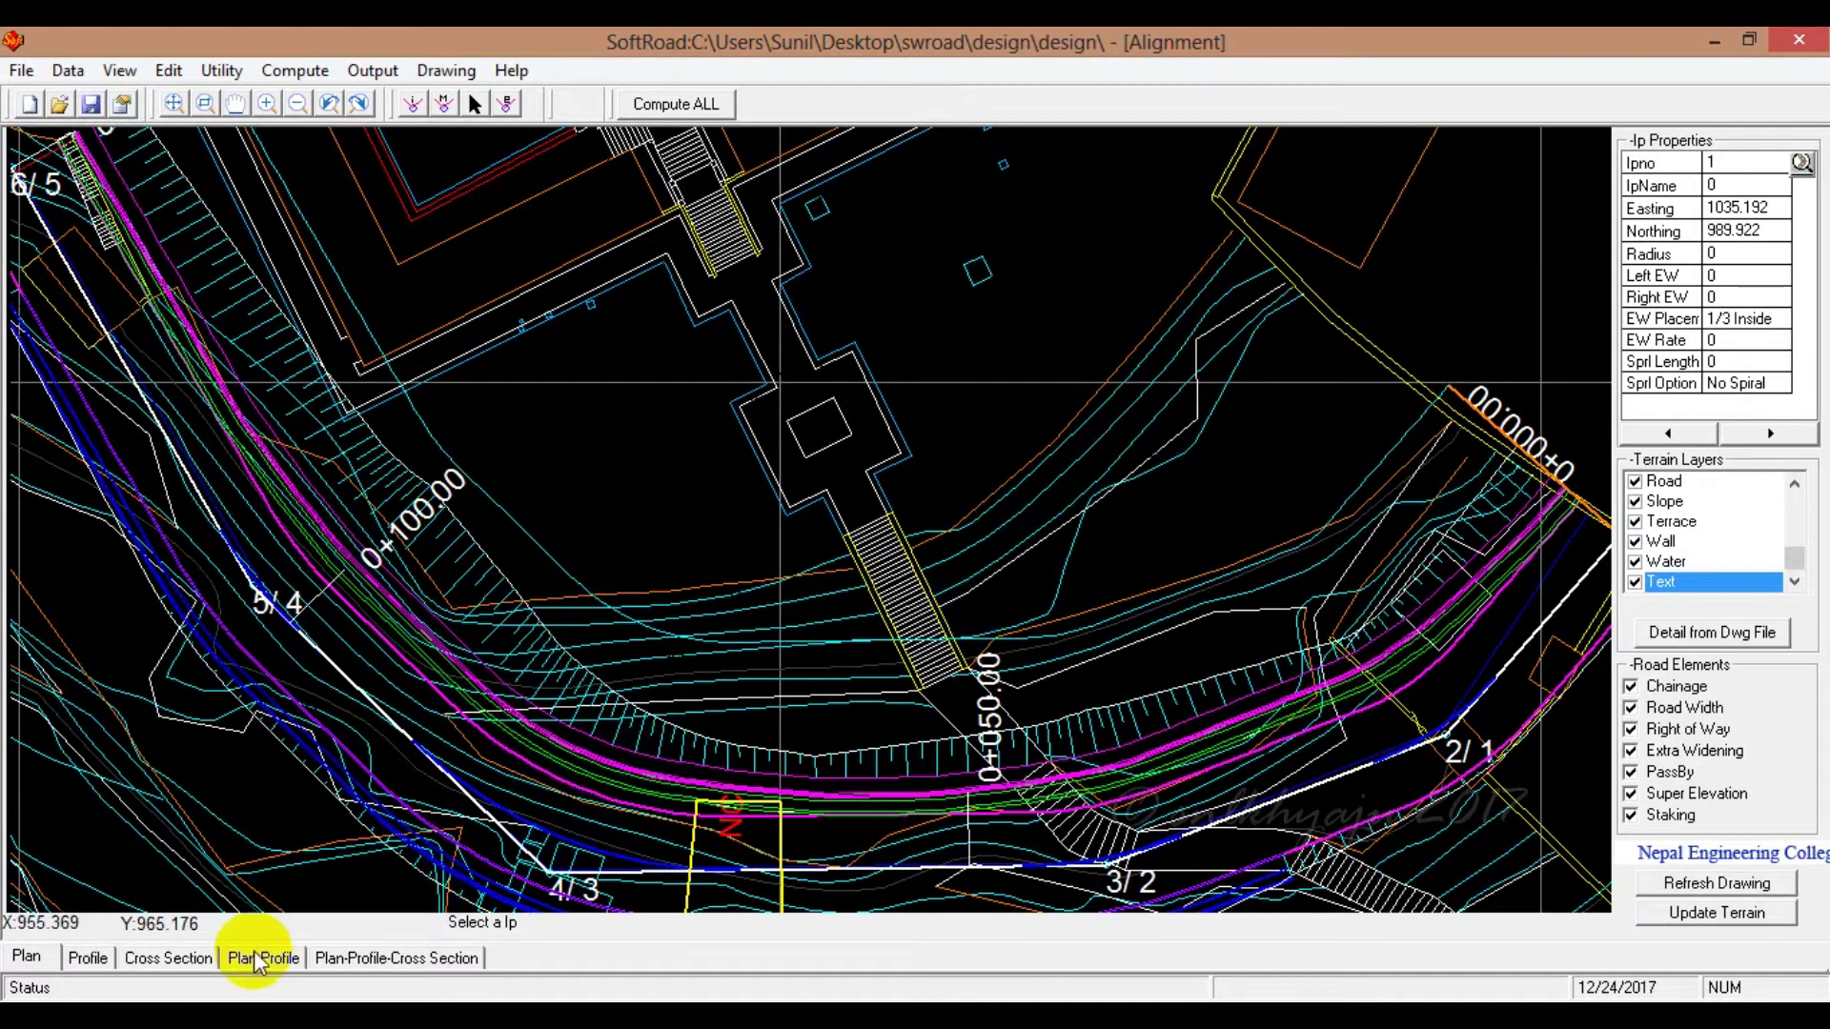
- Open SoftRoad's Cross Editor, showing the 0+000.00 cross section
click(160, 958)
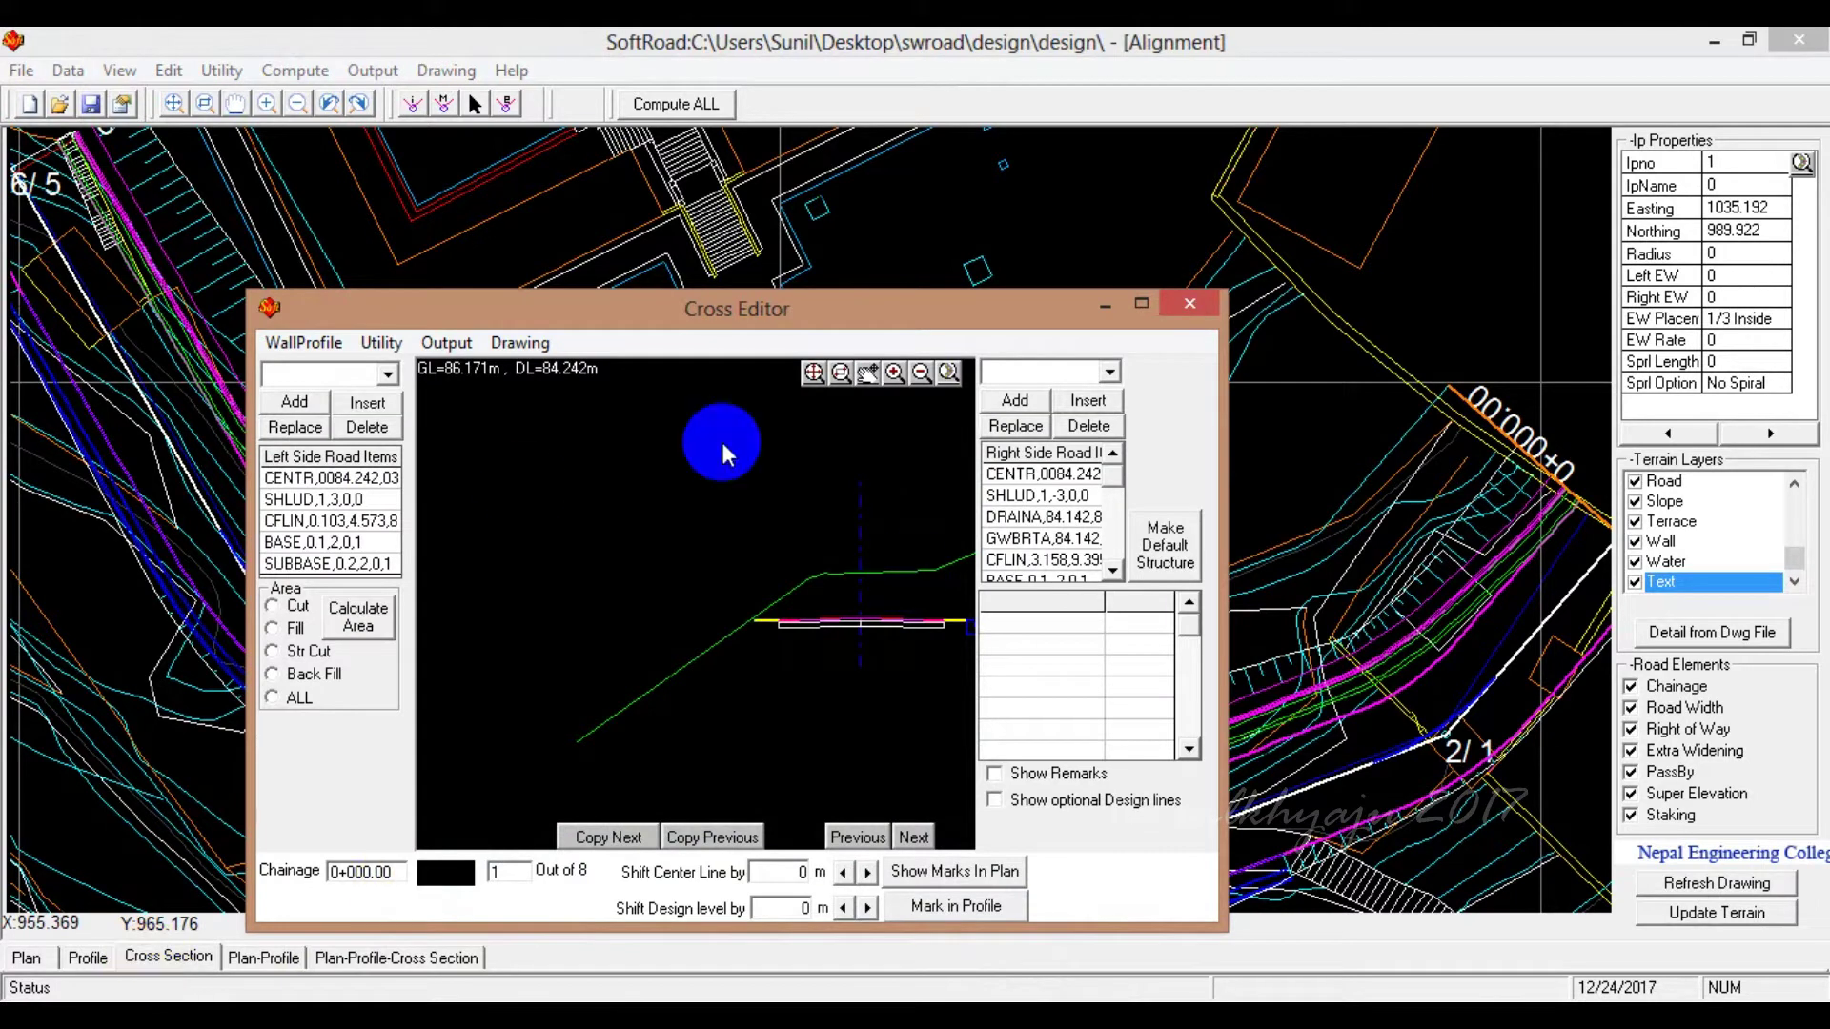
- Choose Drawing > Draw ALL to bring up the Cross-Section Drawing dialog
click(523, 345)
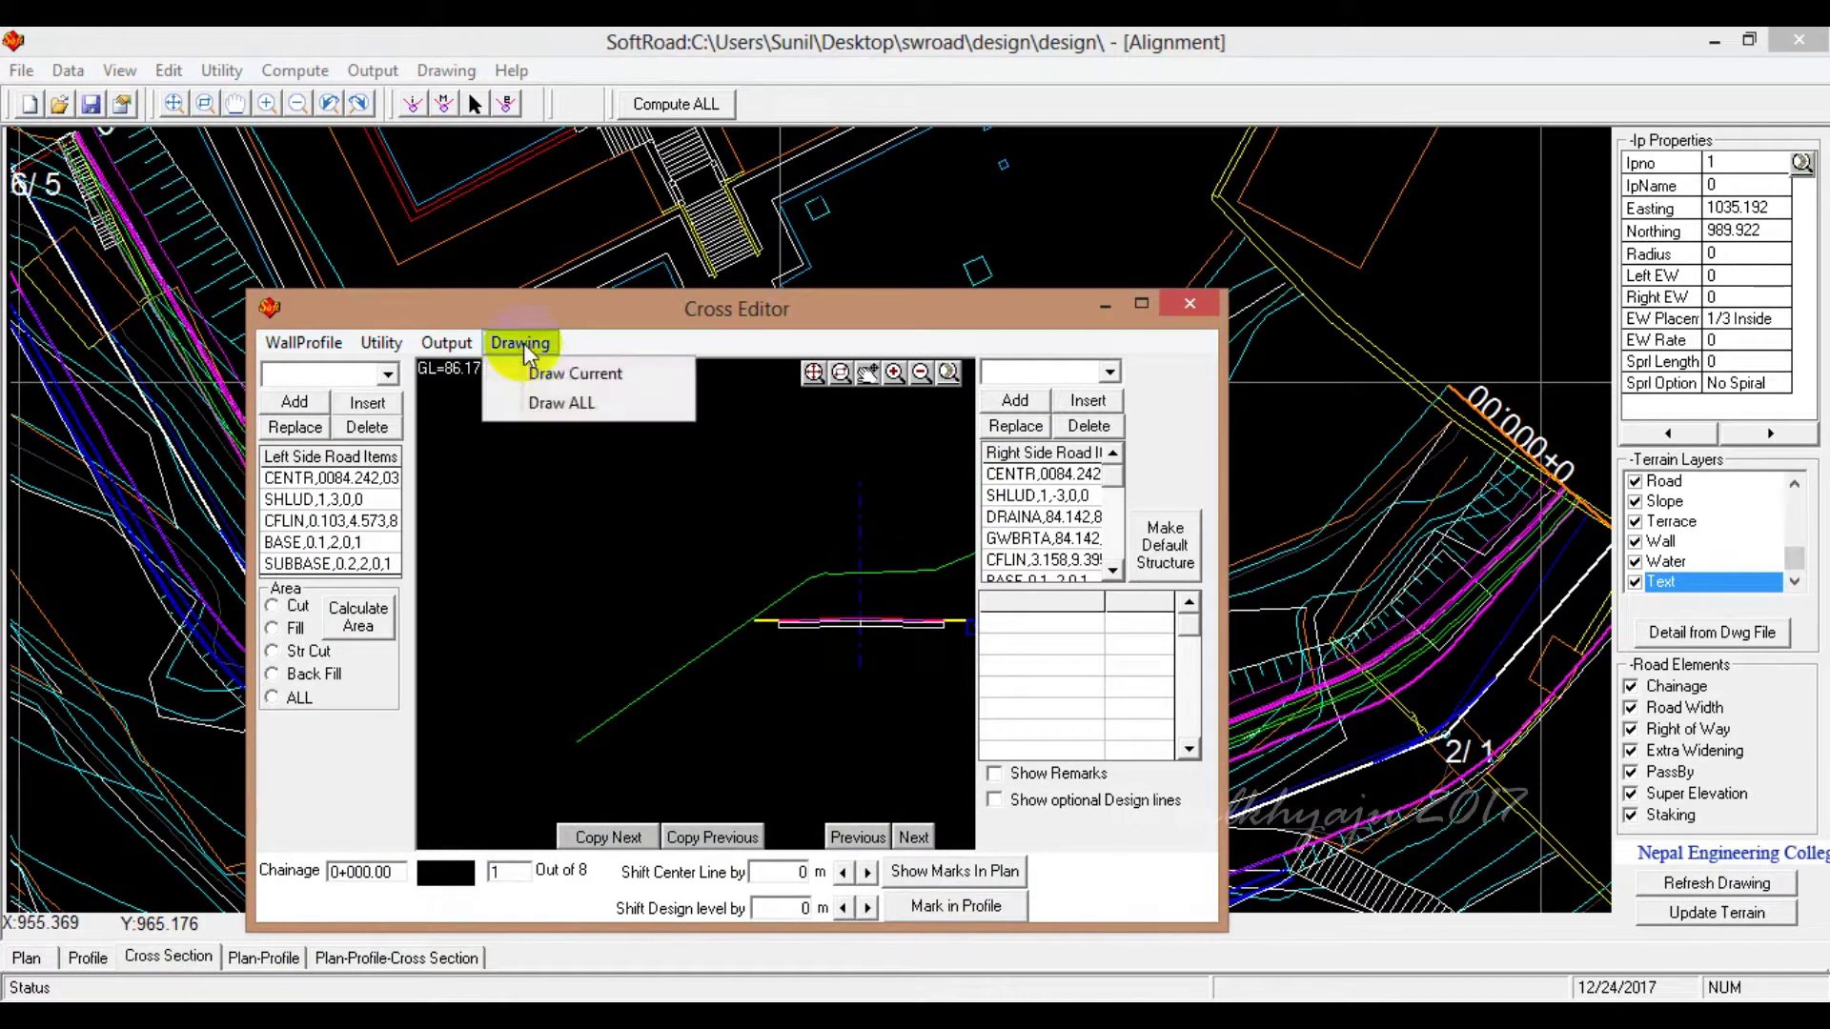
click(584, 409)
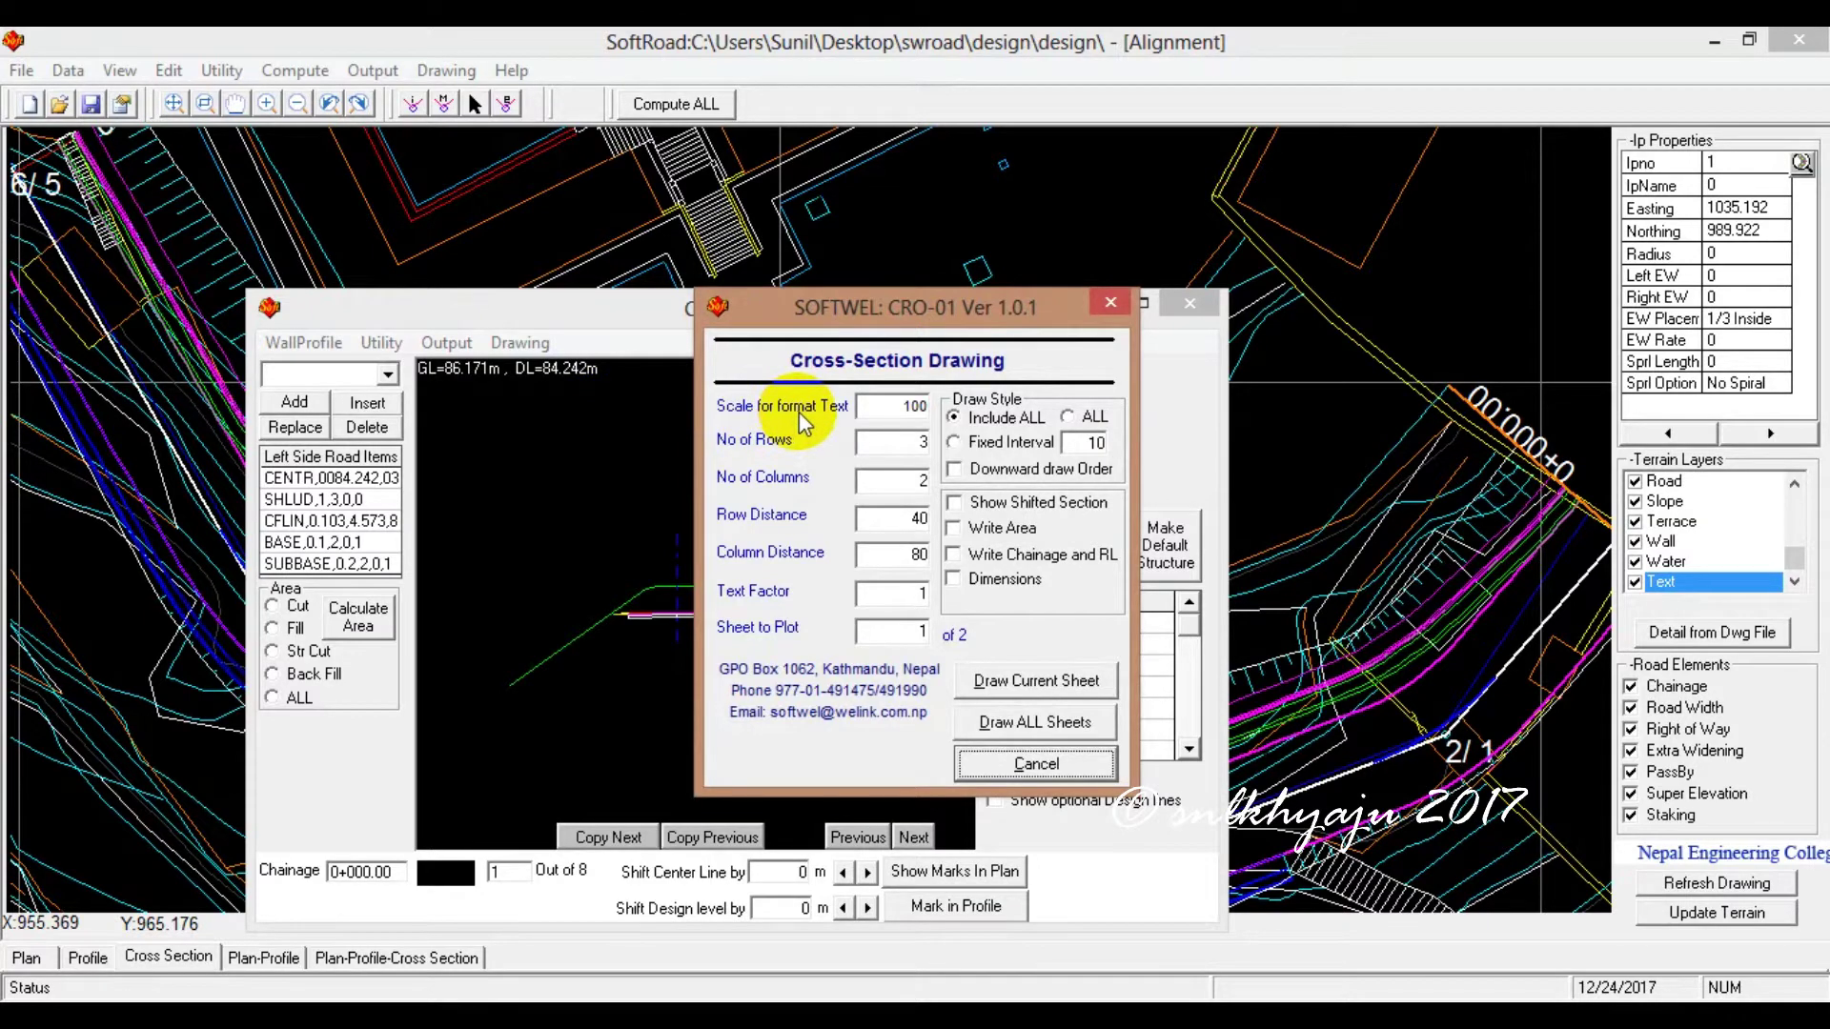
- Set the text scale to 200 and the layout to 3 rows by 3 columns
drag(899, 407, 939, 407)
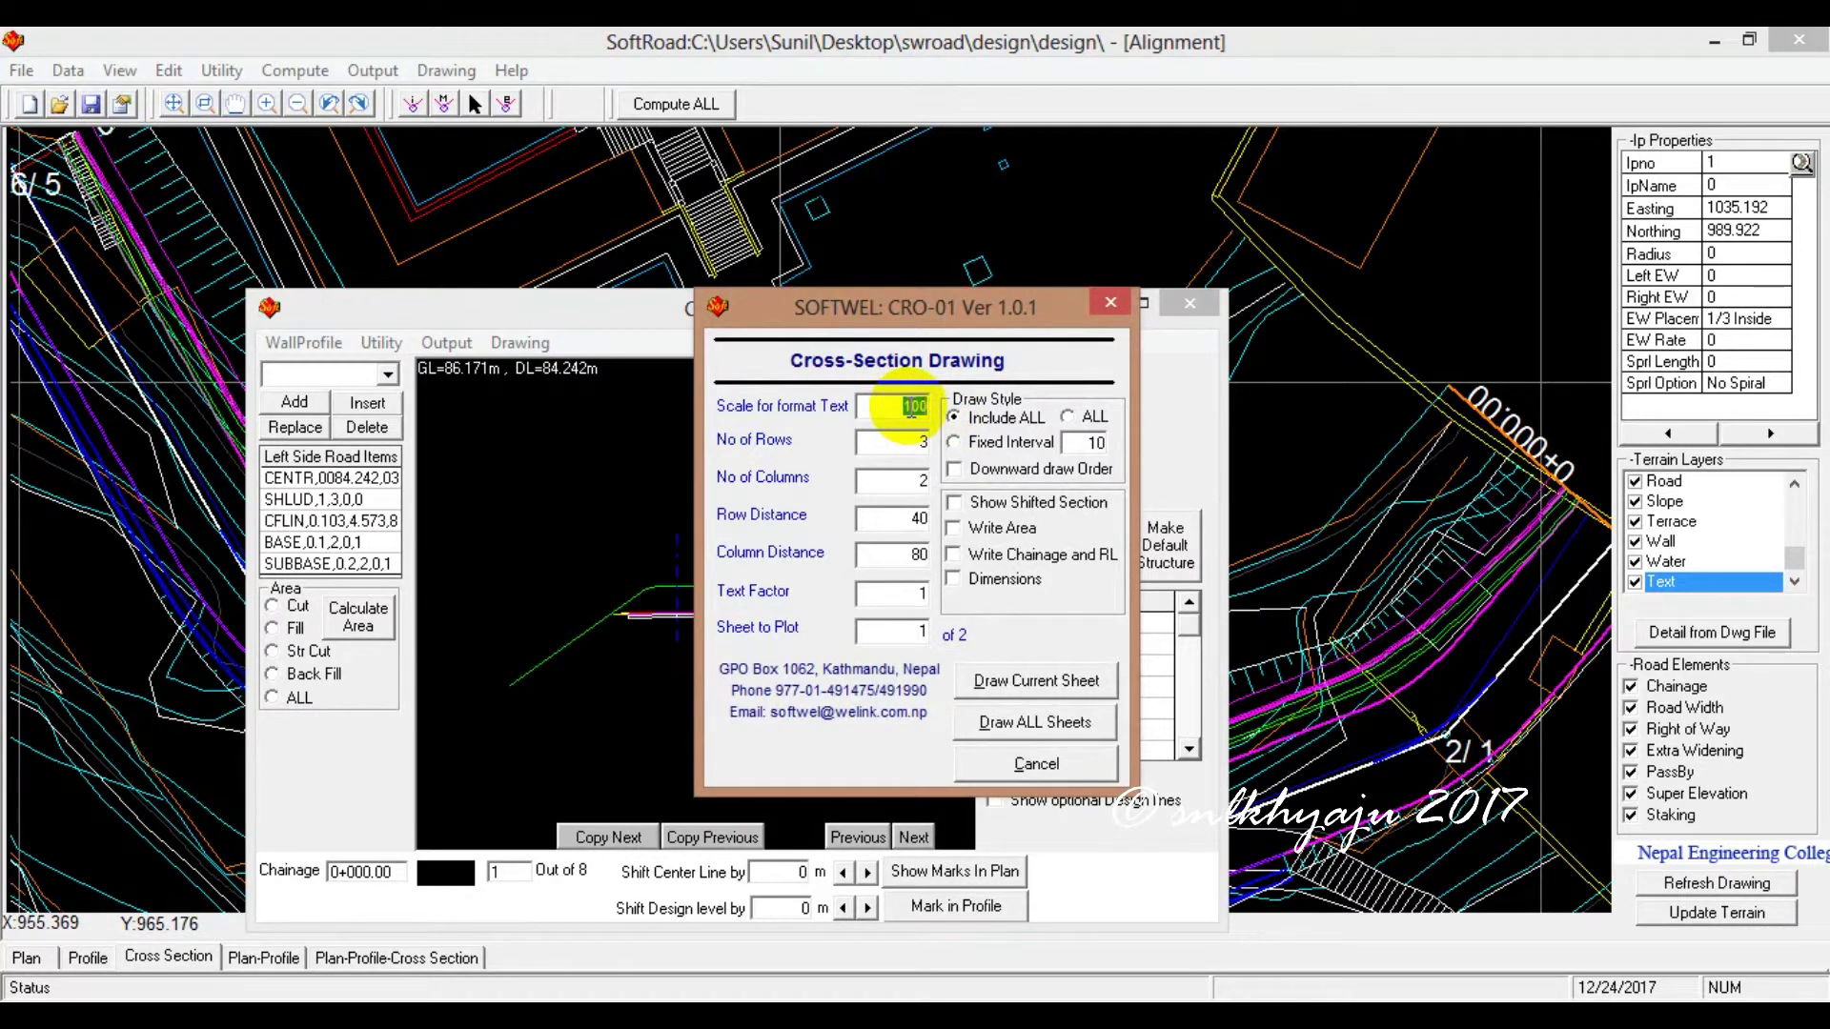
text(200)
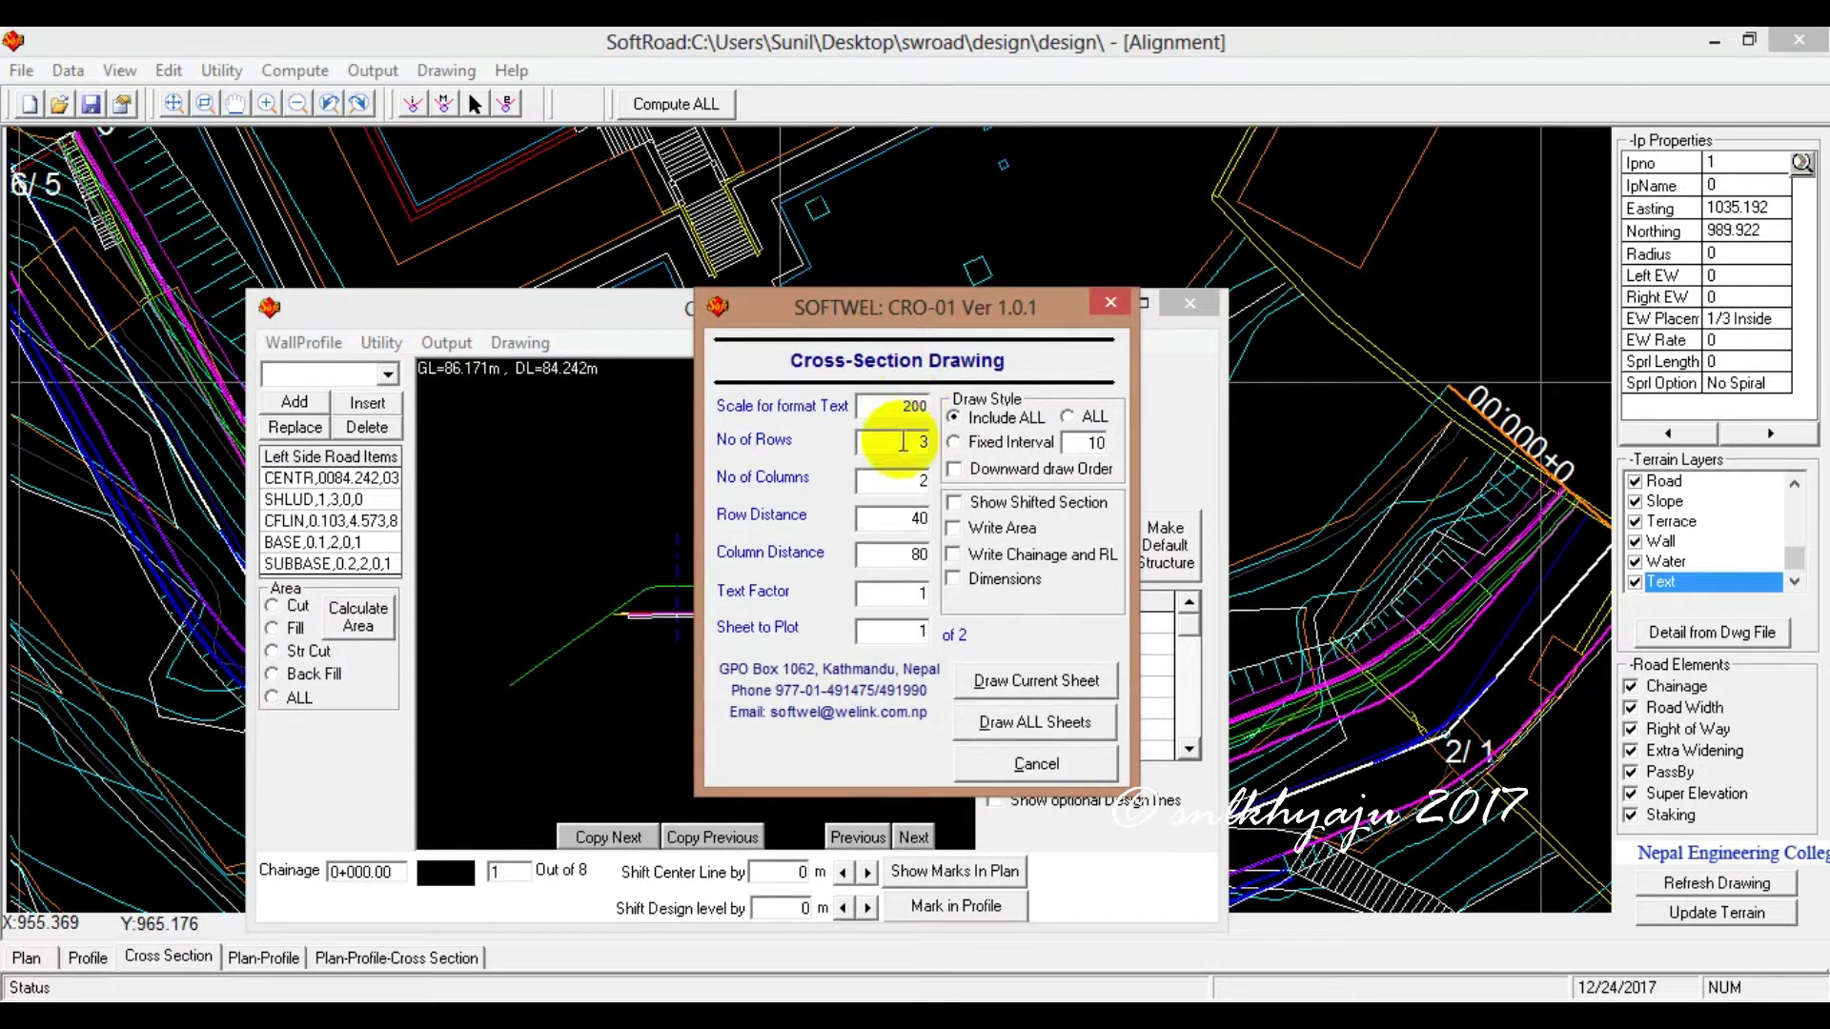
double_click(897, 448)
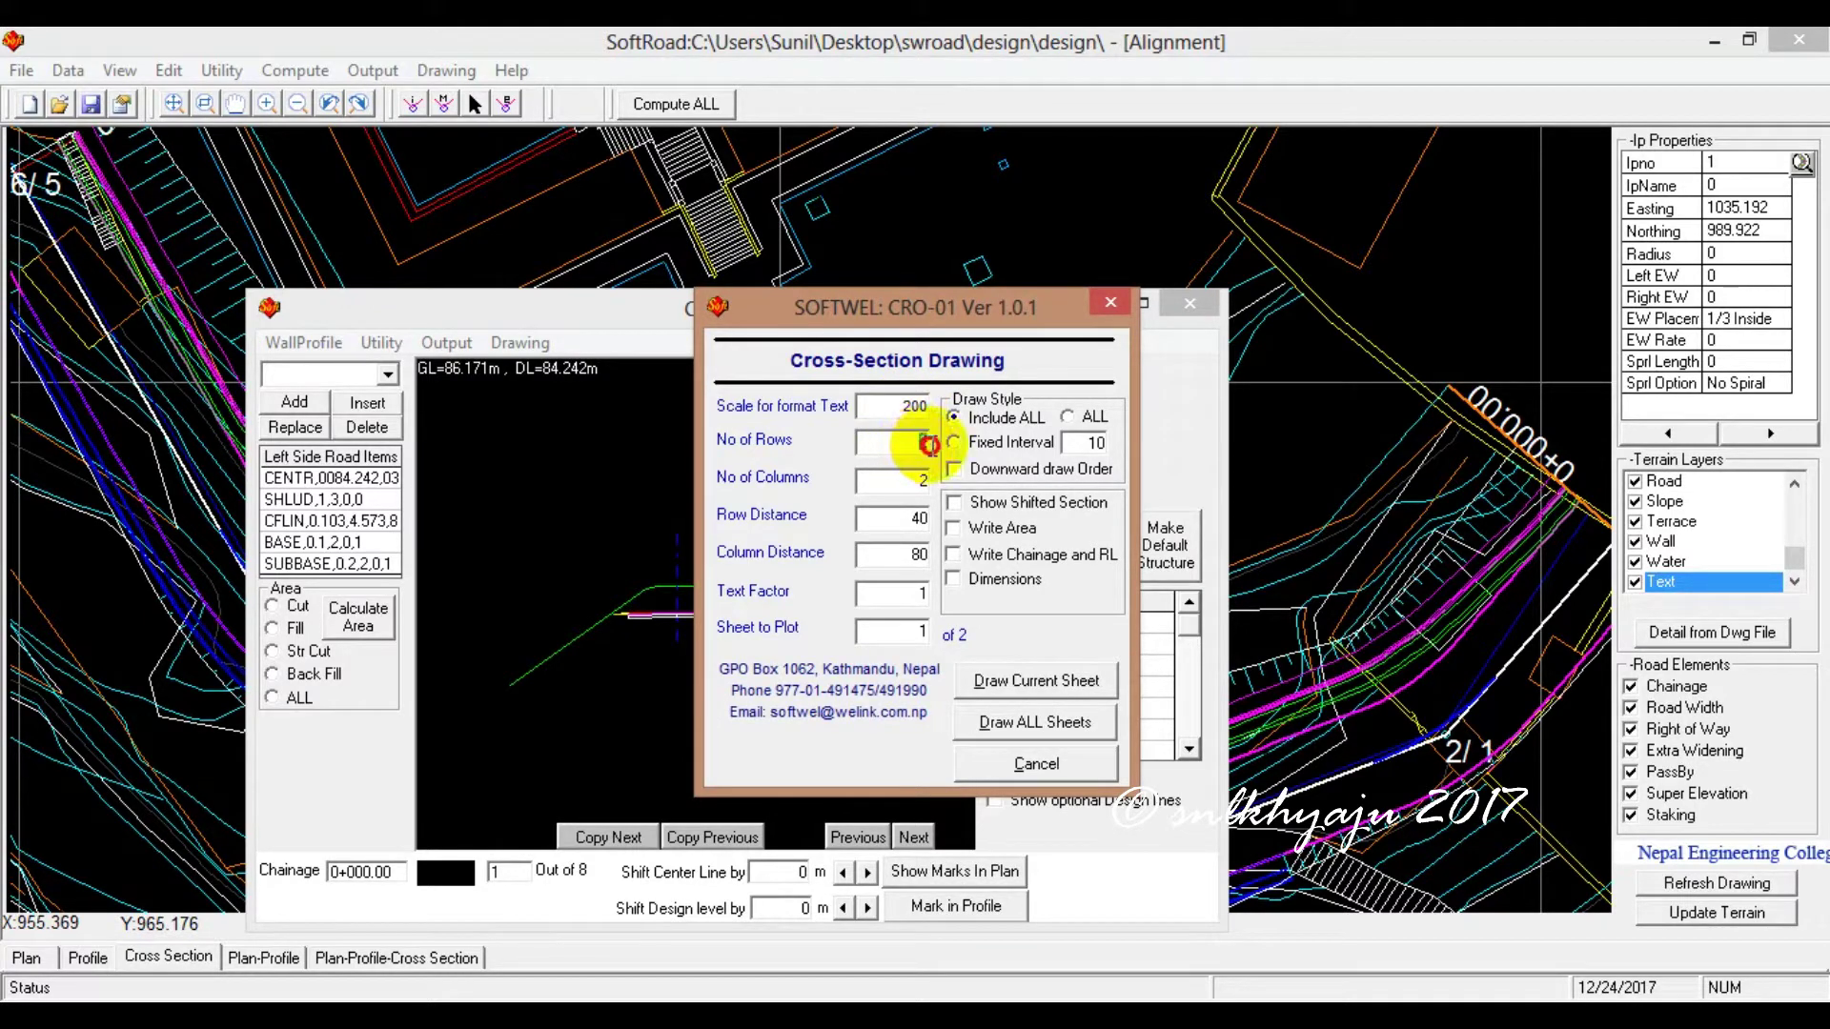
double_click(897, 488)
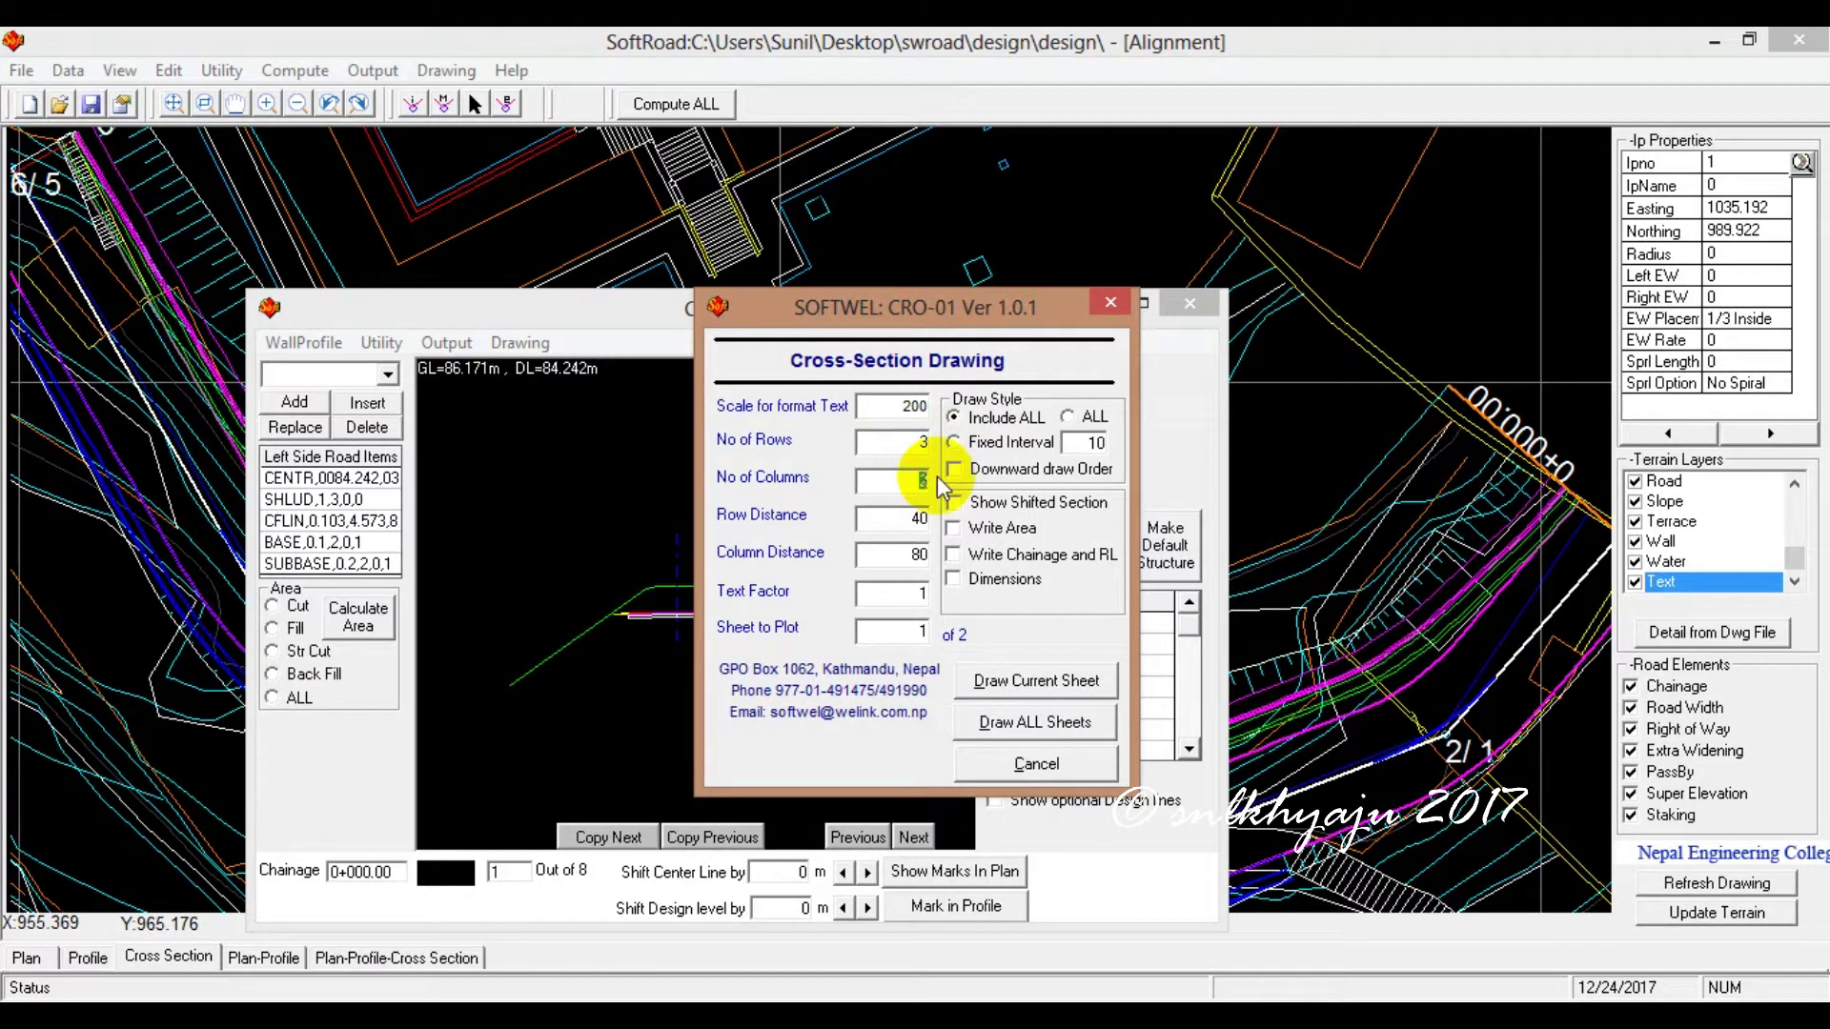
text(3)
drag(904, 517, 942, 529)
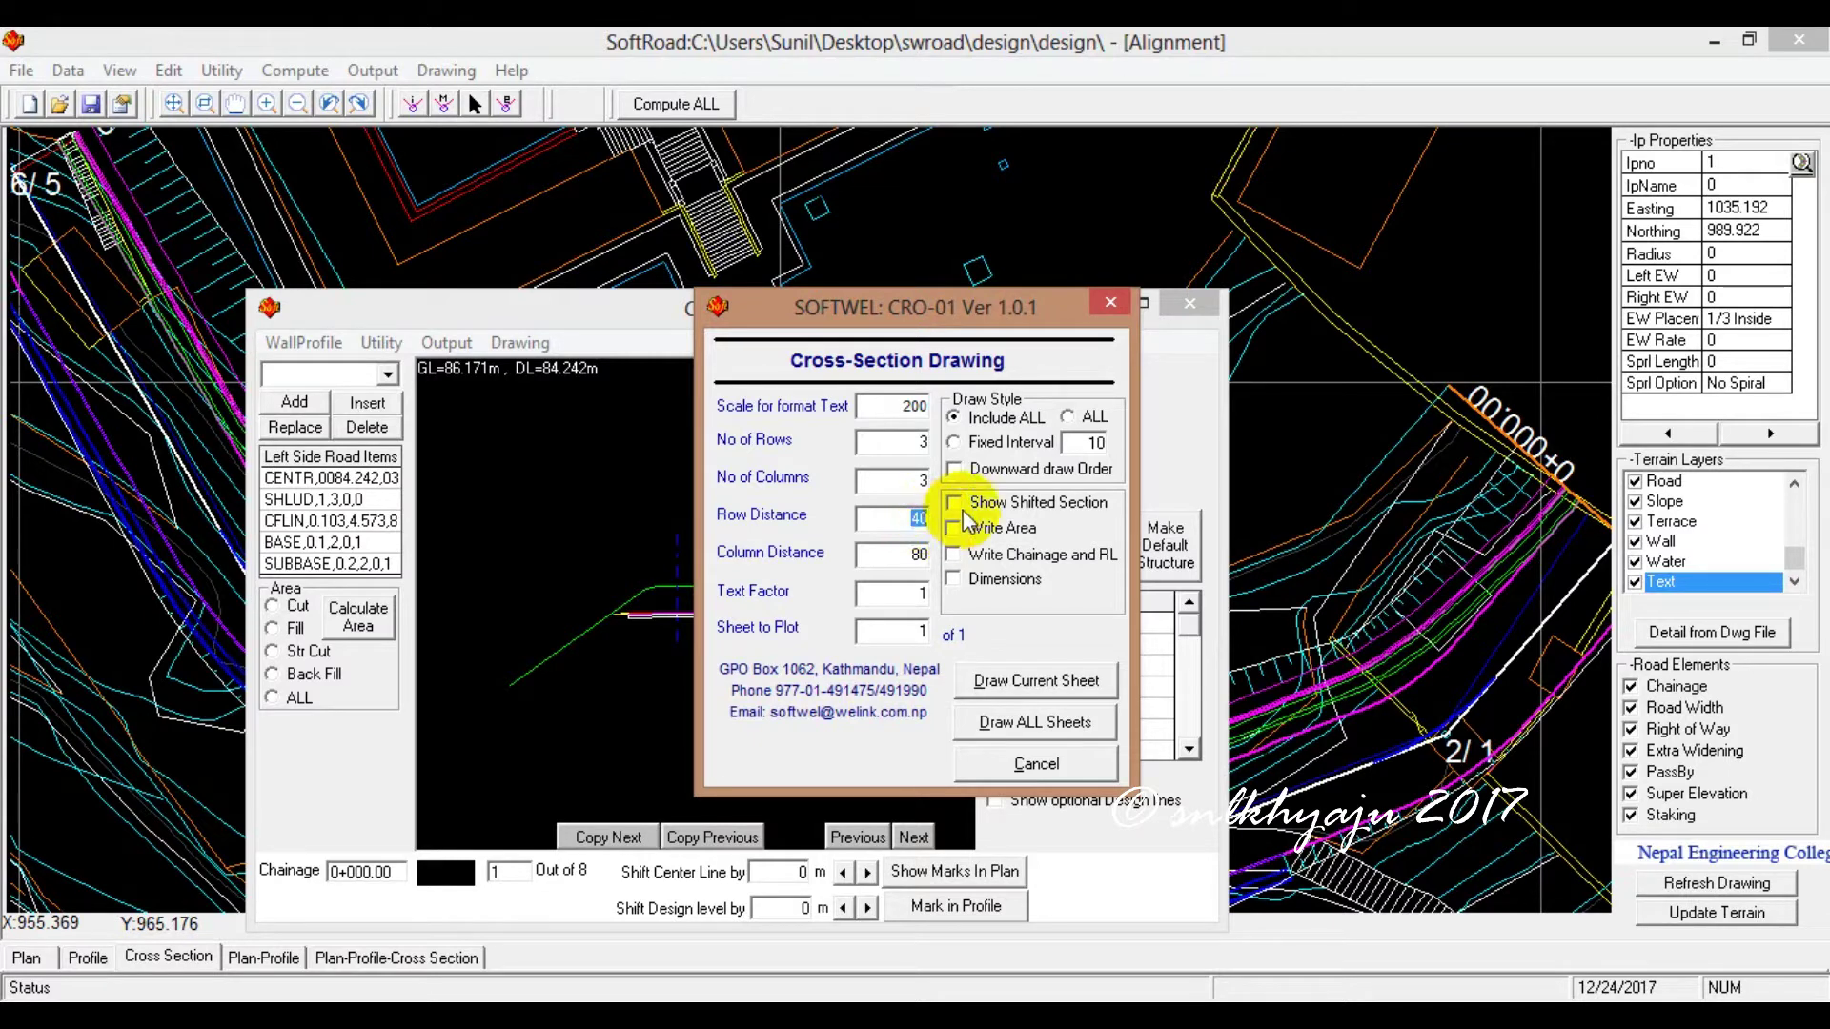
- Set row distance 18, column distance 24 and text factor 3
text(18)
drag(892, 560, 944, 561)
text(24)
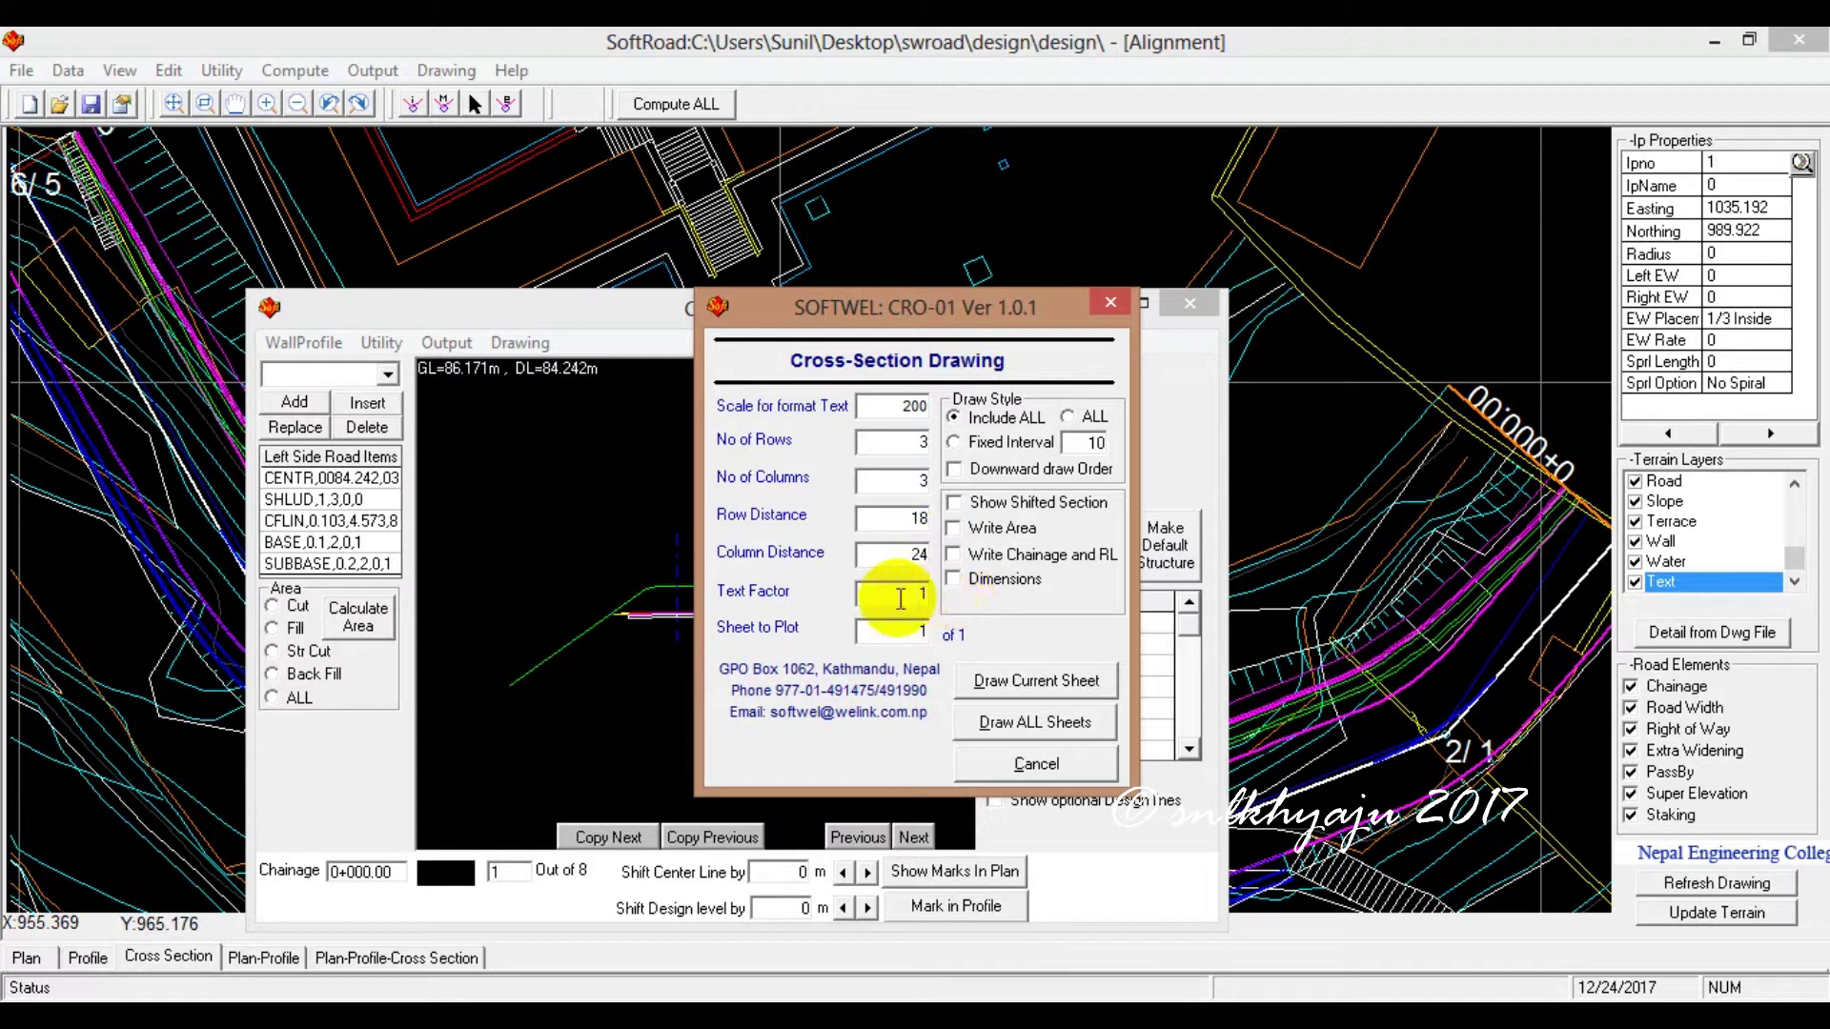
drag(892, 596, 957, 598)
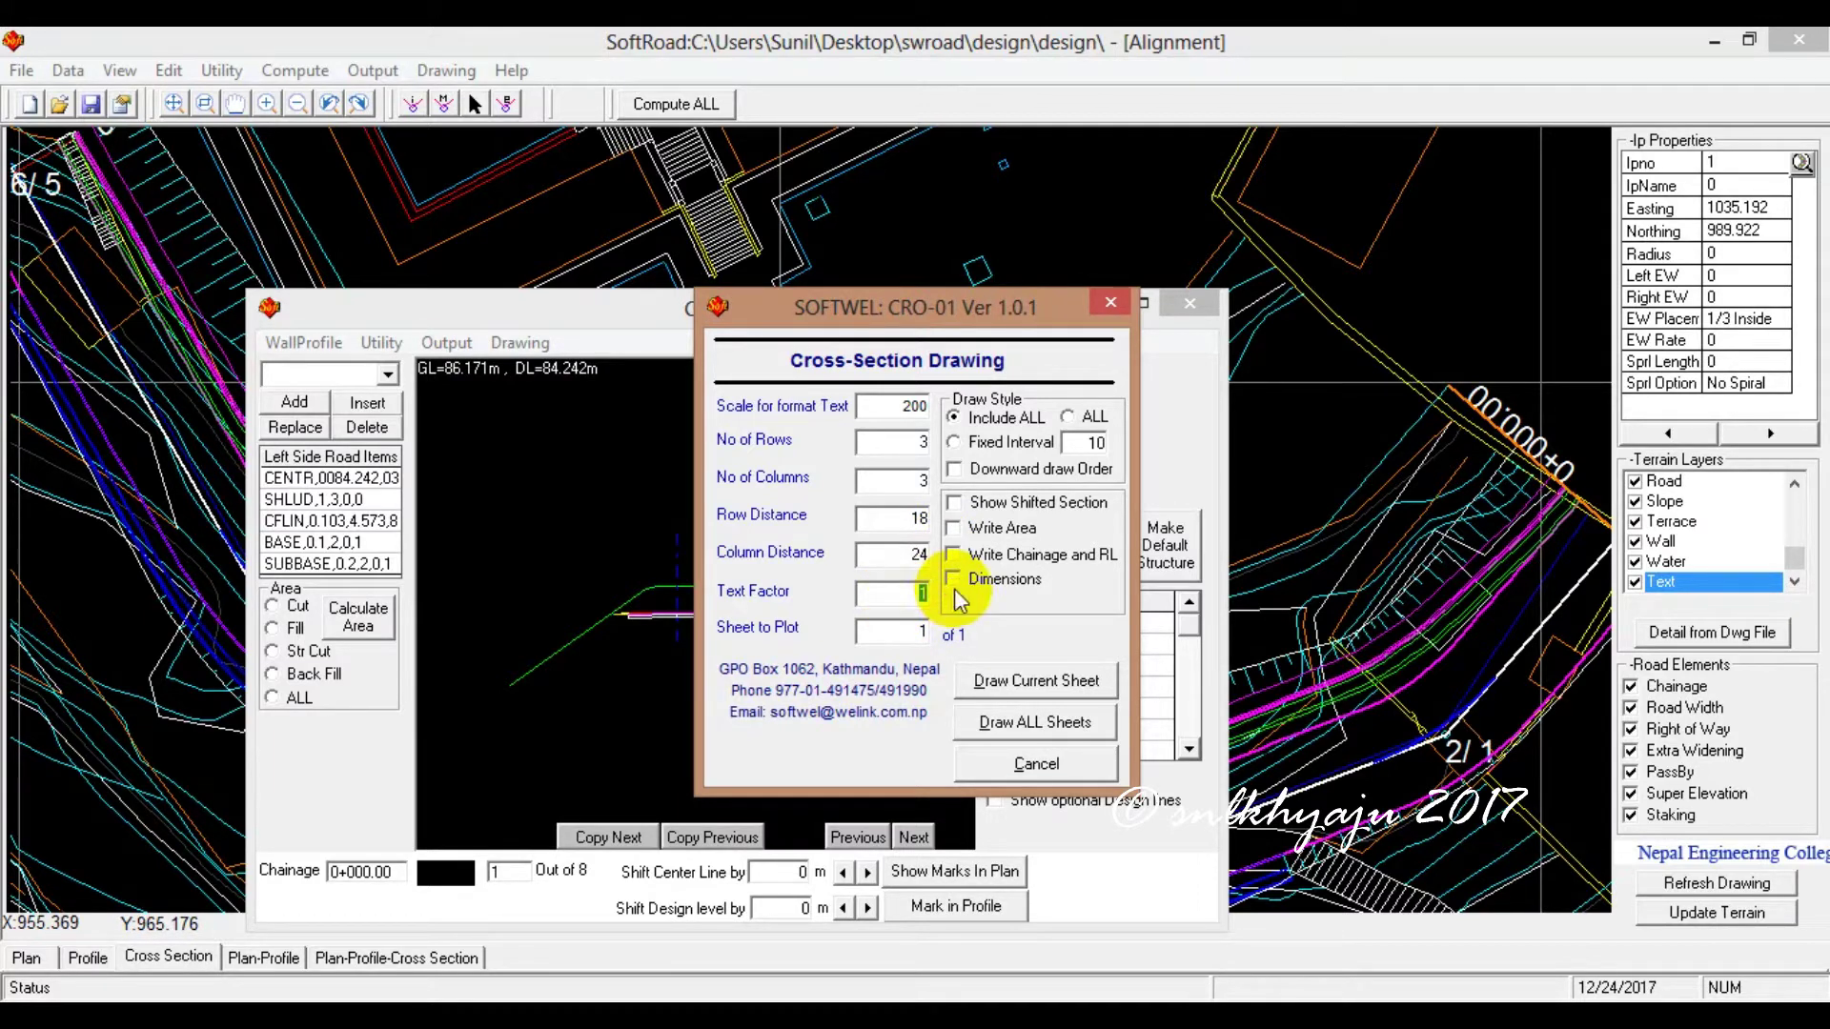
text(3)
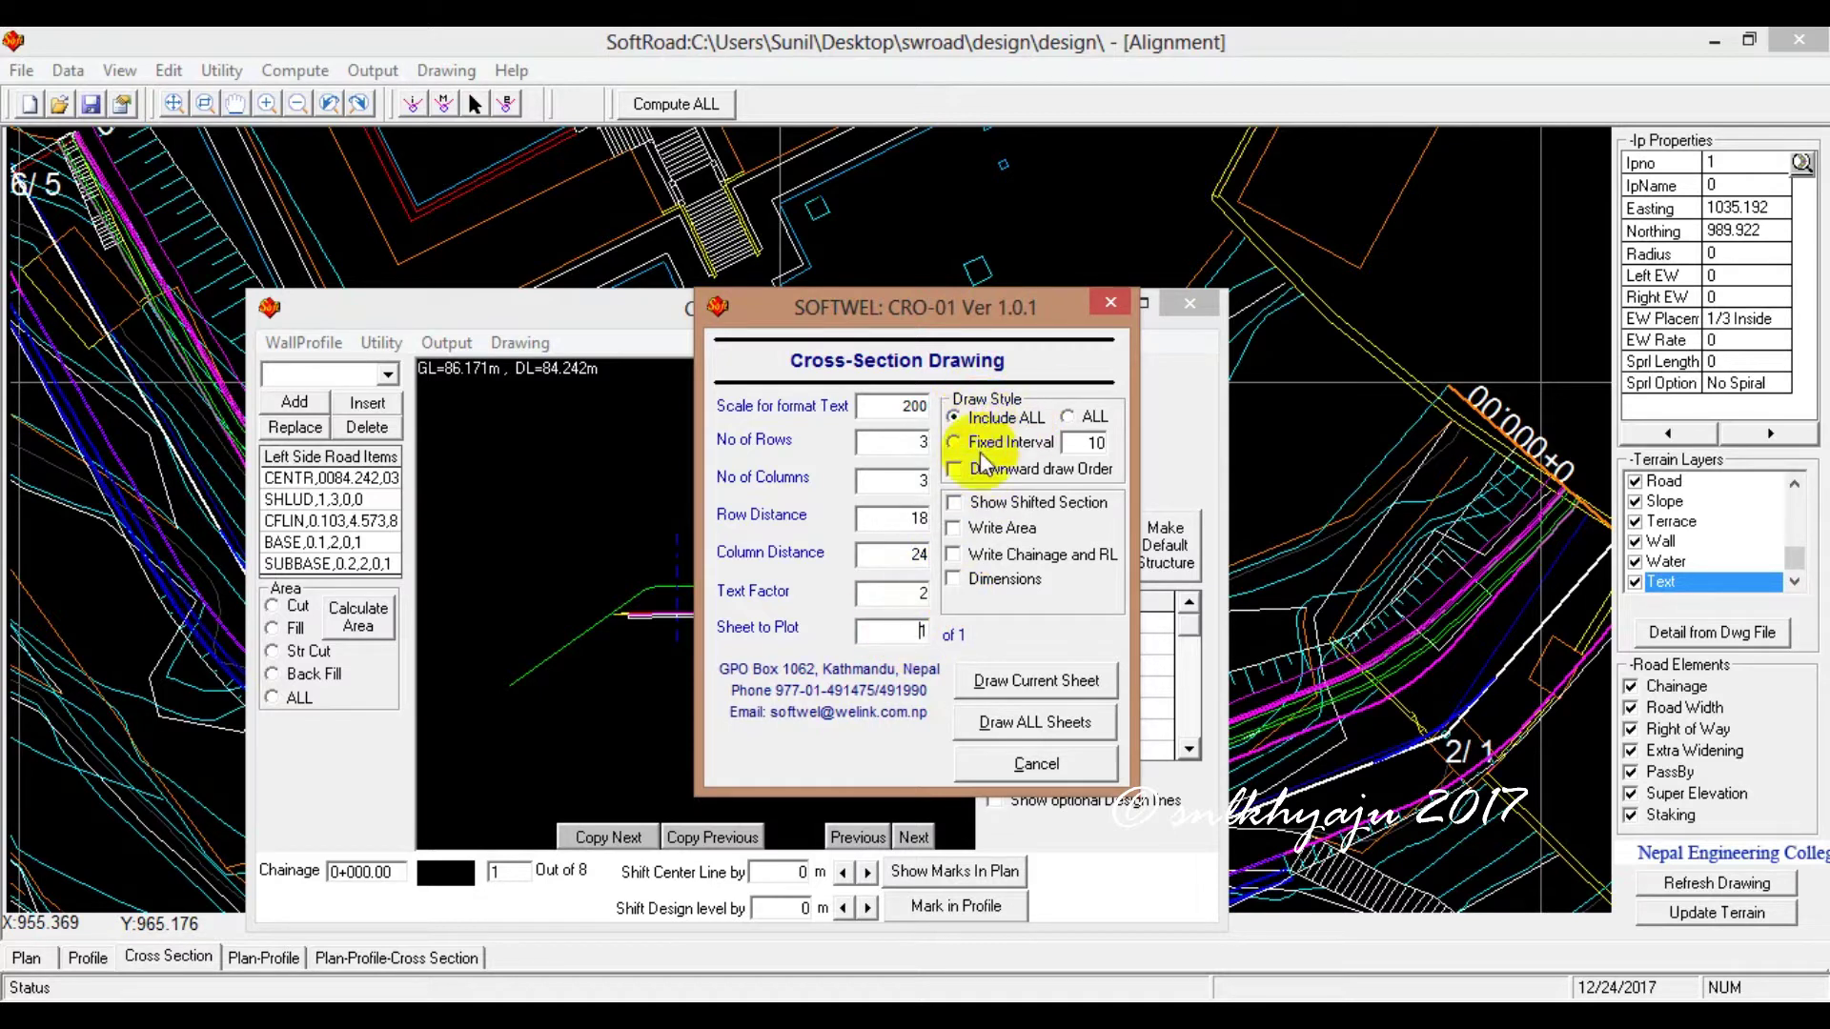
- Use a fixed interval of 20 with Write Area on, and draw all sheets
click(957, 445)
drag(1095, 446, 1126, 452)
text(20)
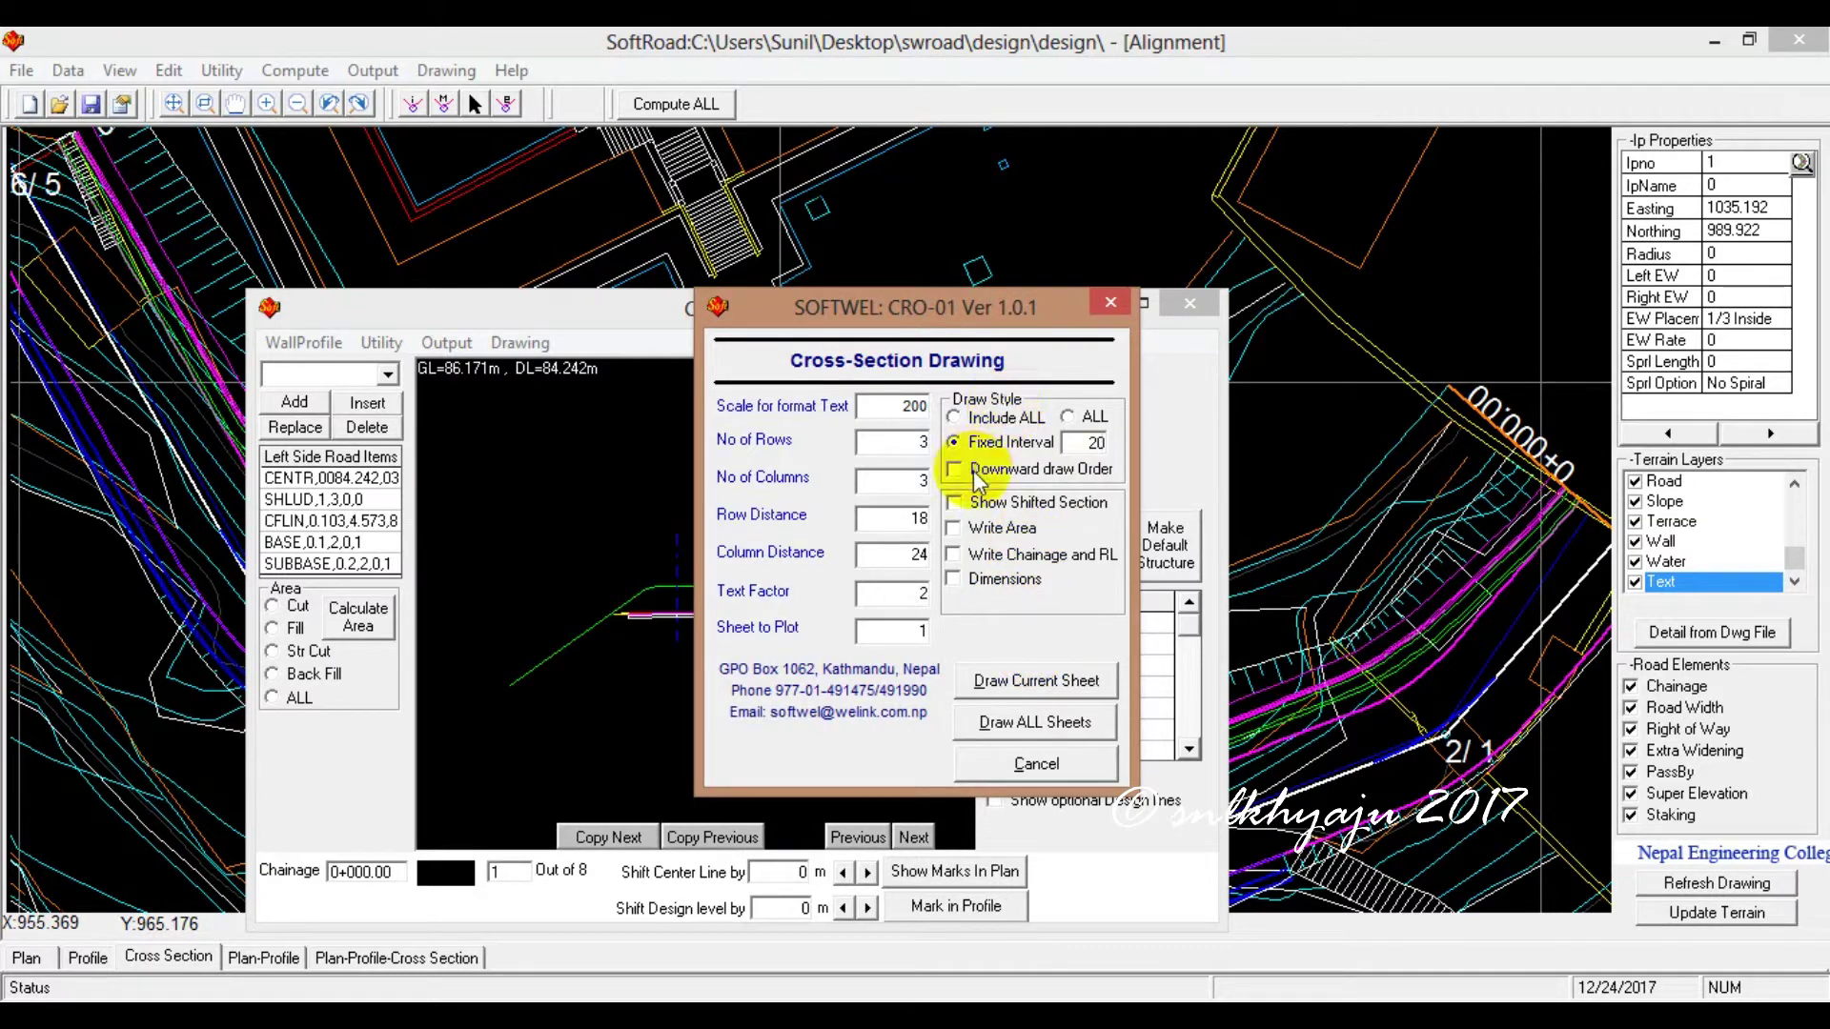
click(958, 534)
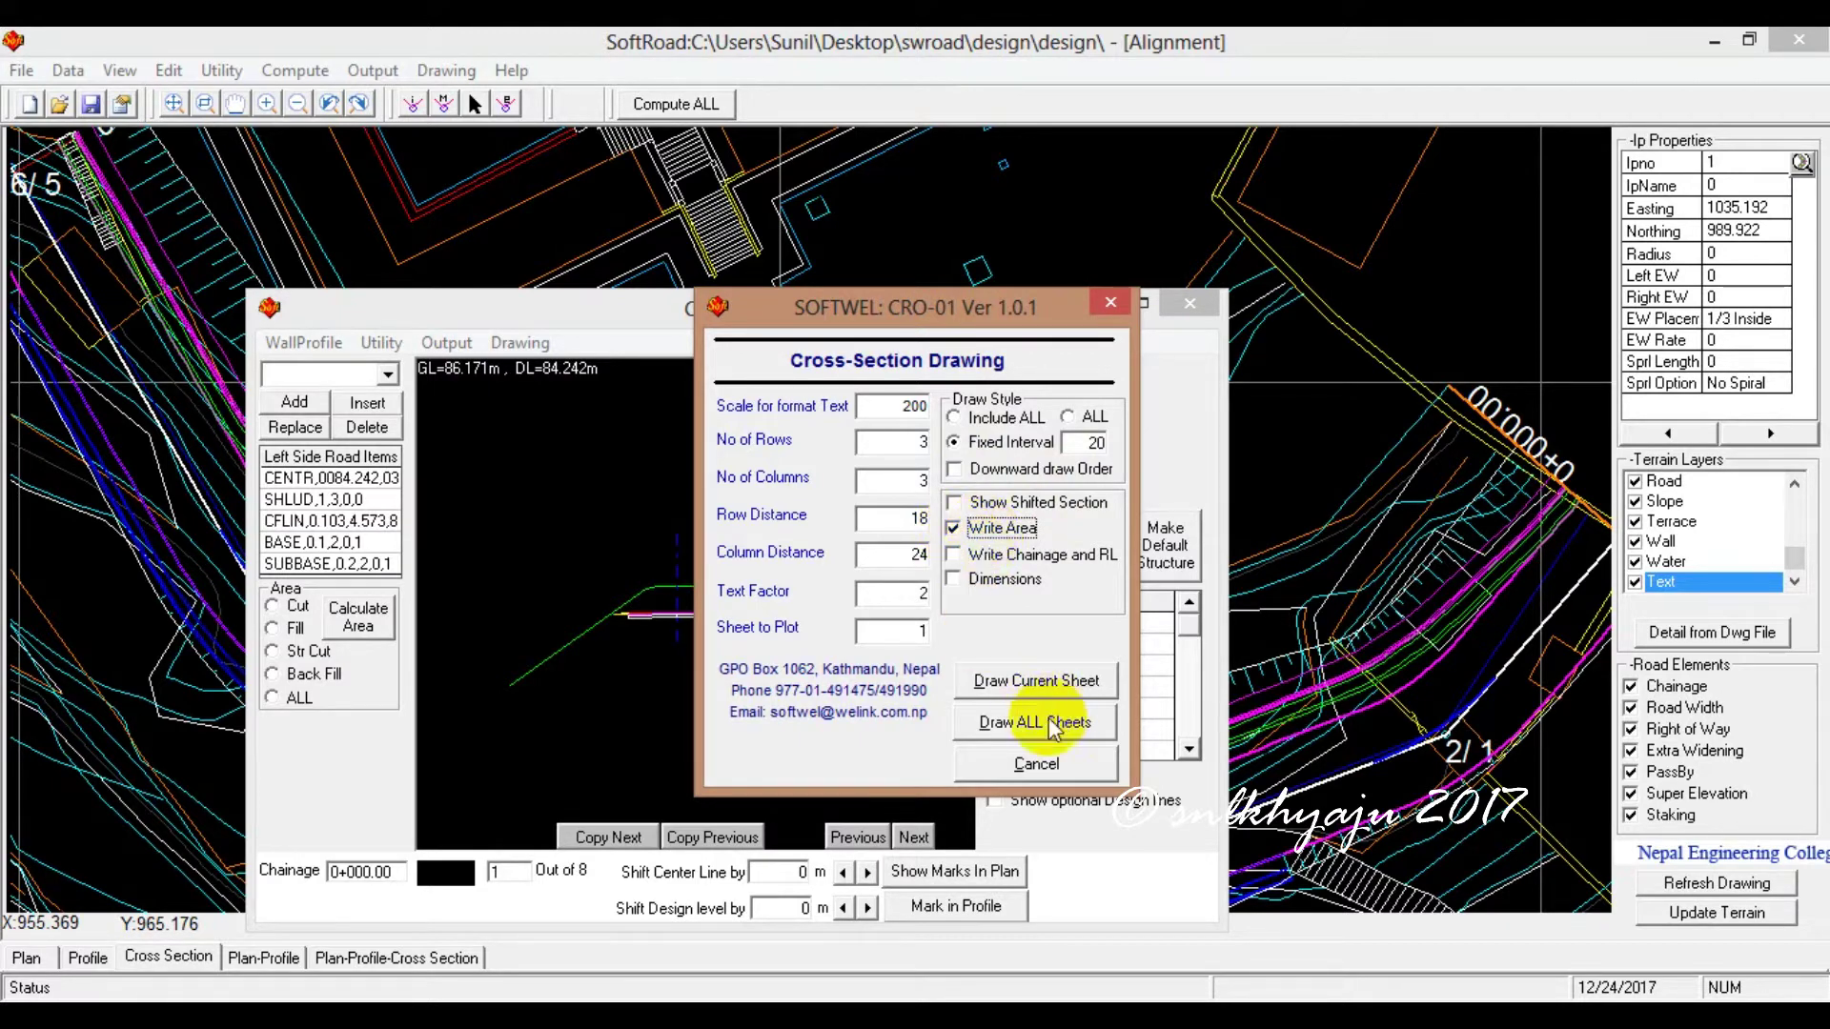
click(1012, 722)
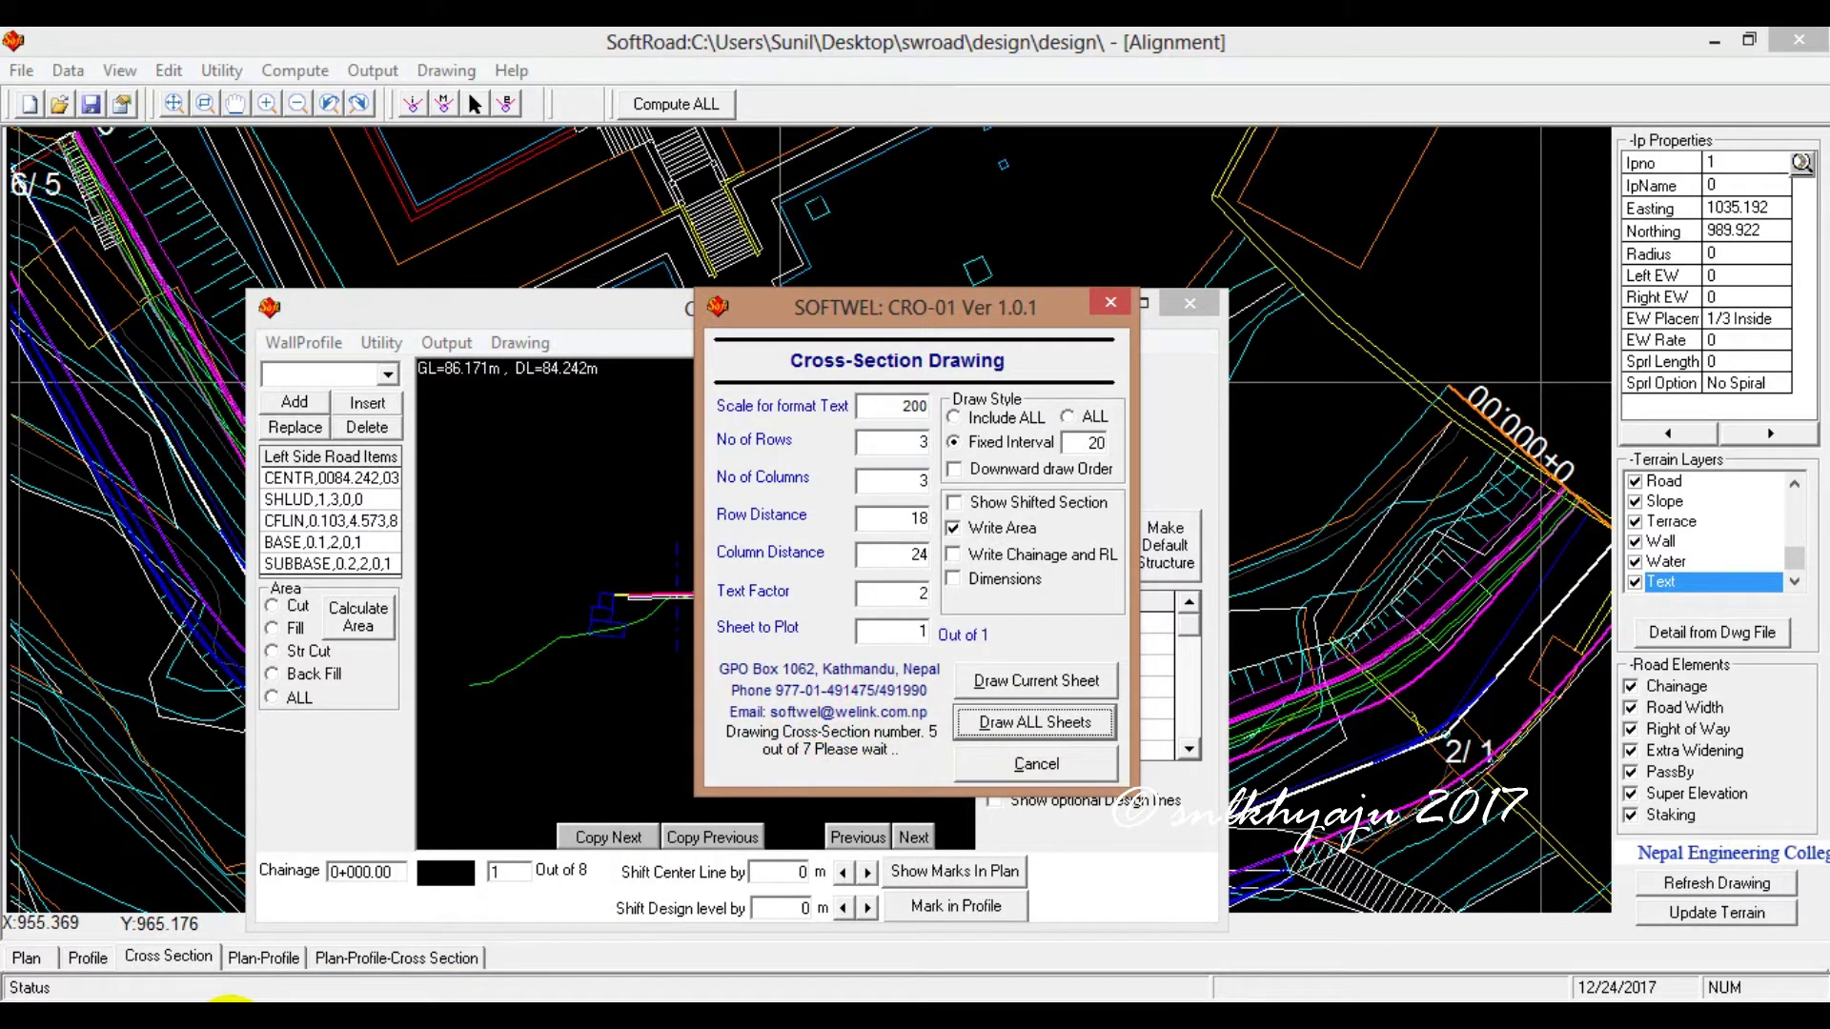
- Switch to AutoCAD to watch the cross-sections being drawn
click(243, 1001)
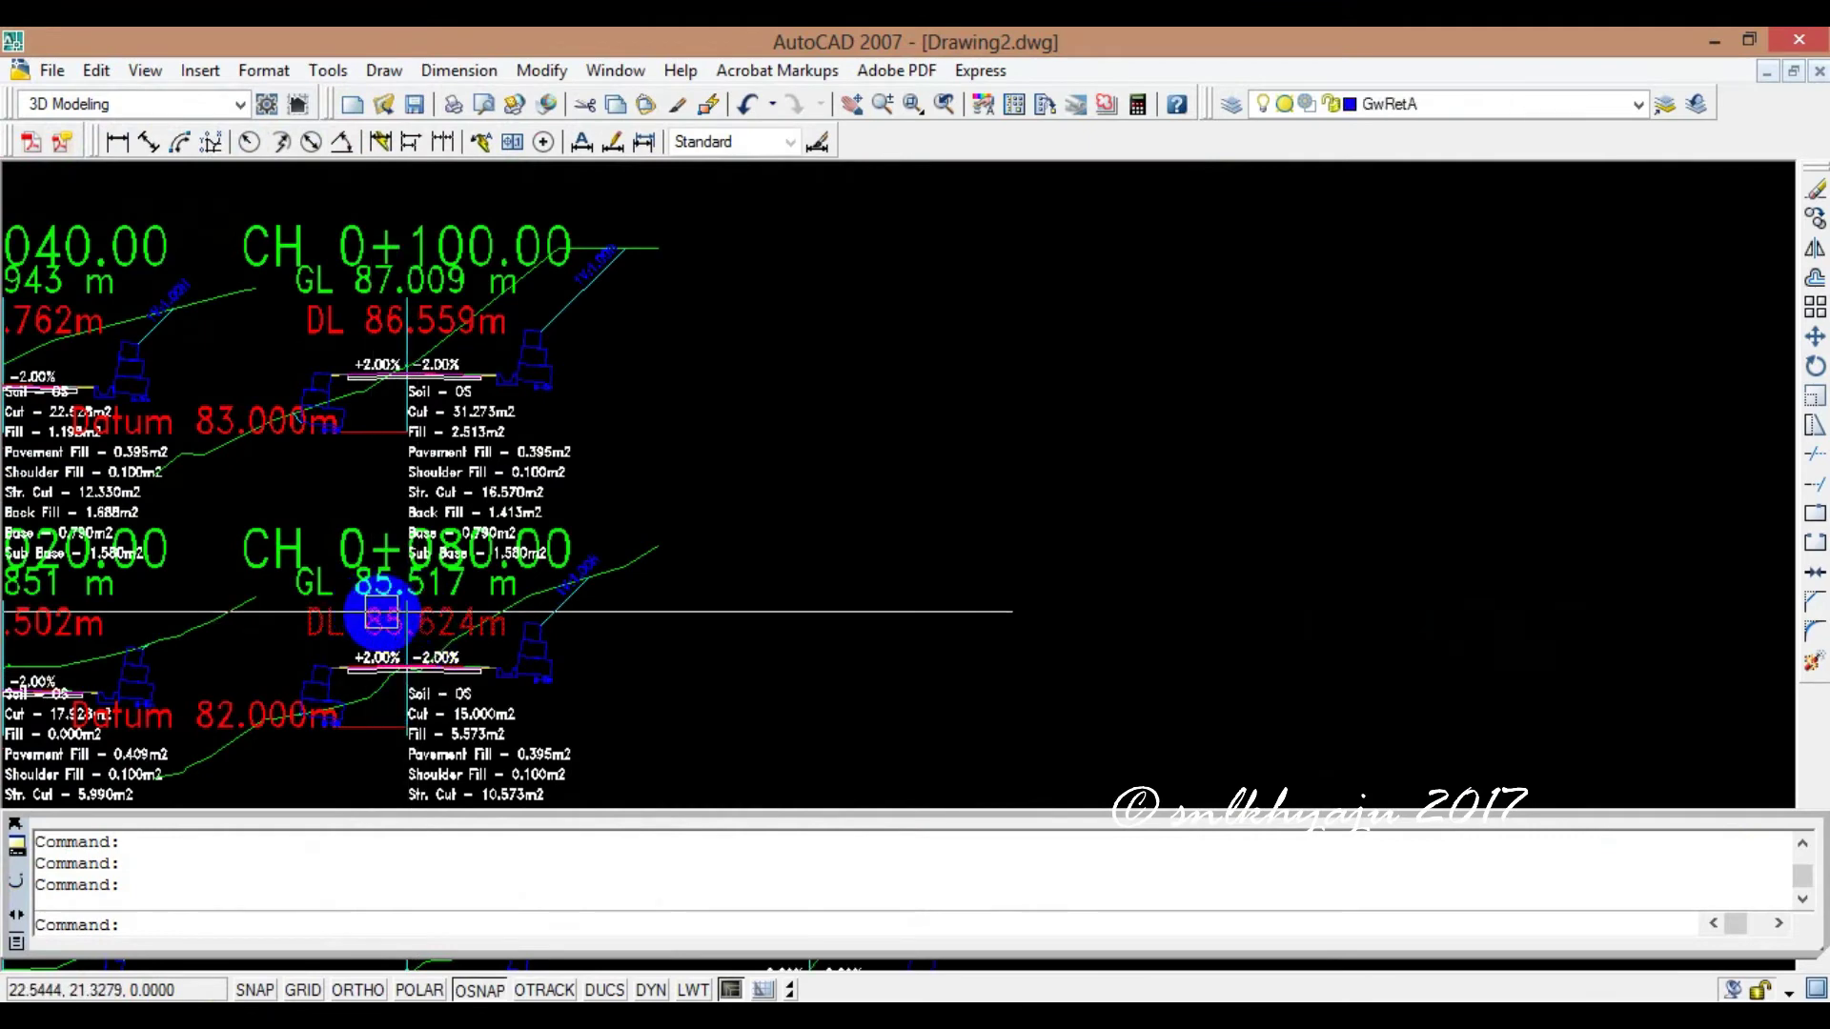
- Zoom over the drawn sections and area tables in AutoCAD, then return to SoftRoad
scroll(387, 613, down, 4)
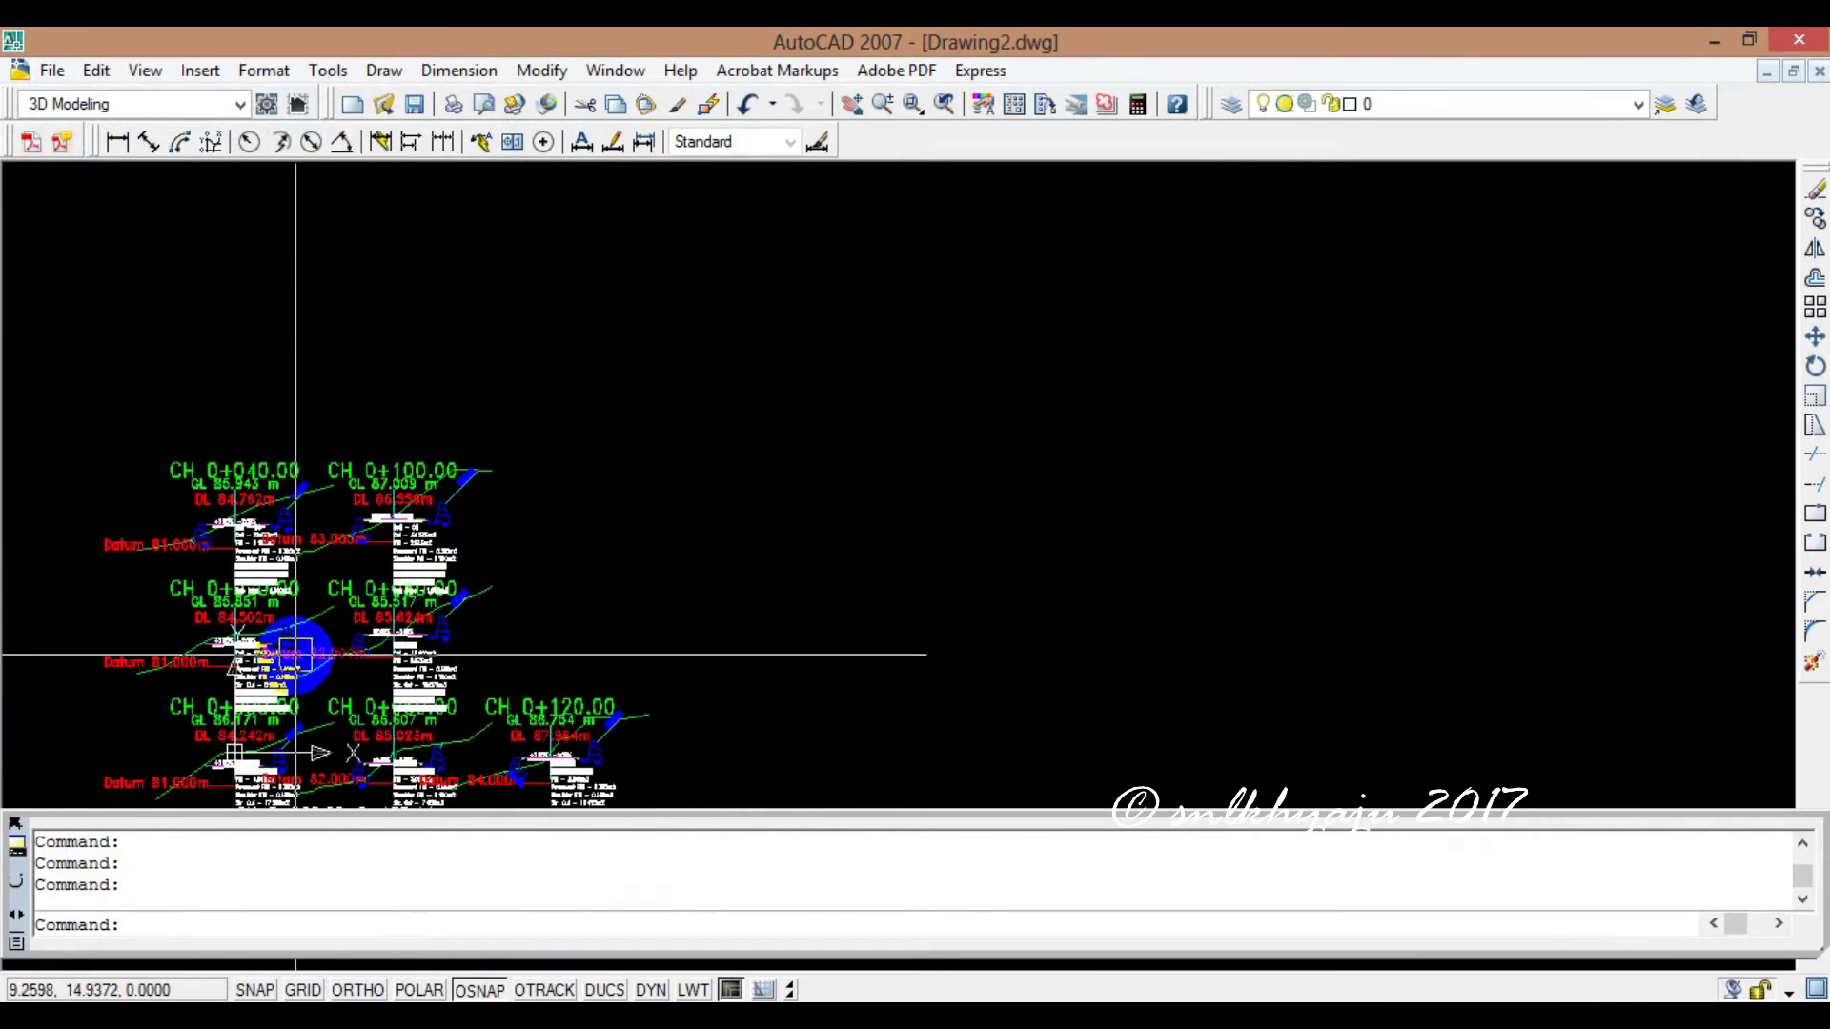
scroll(208, 526, up, 6)
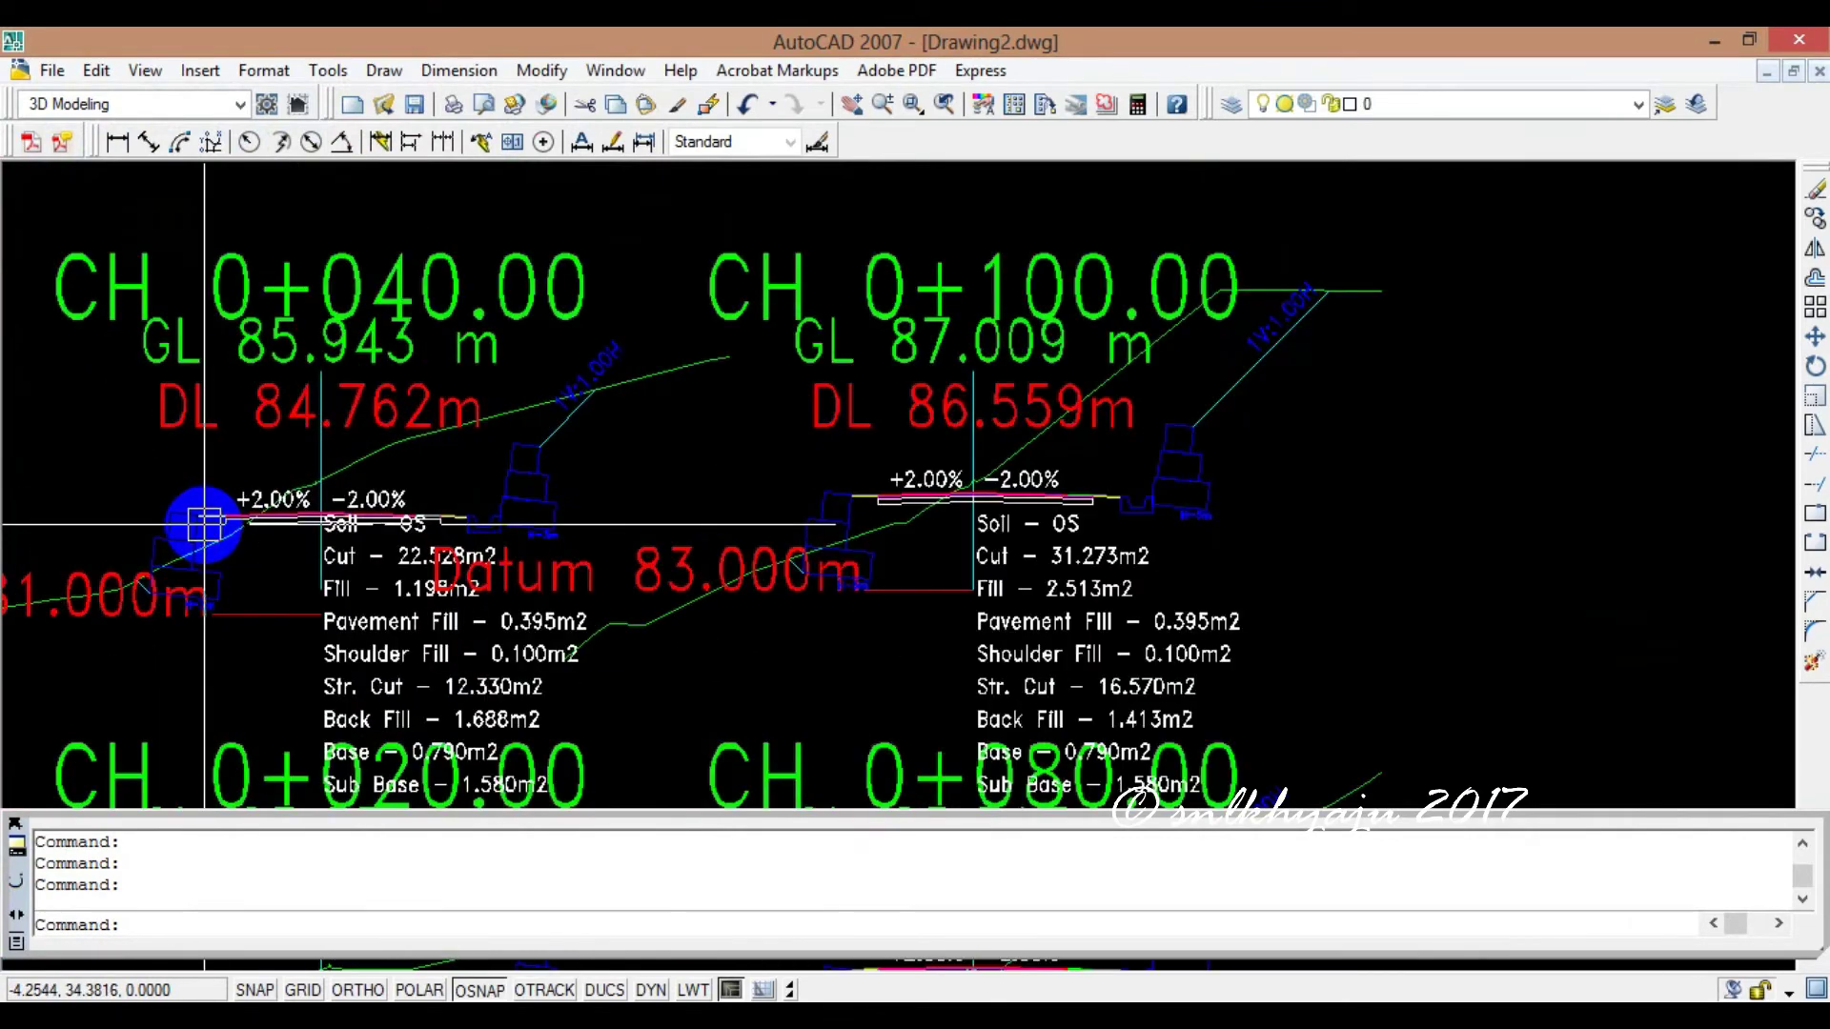
scroll(205, 523, down, 5)
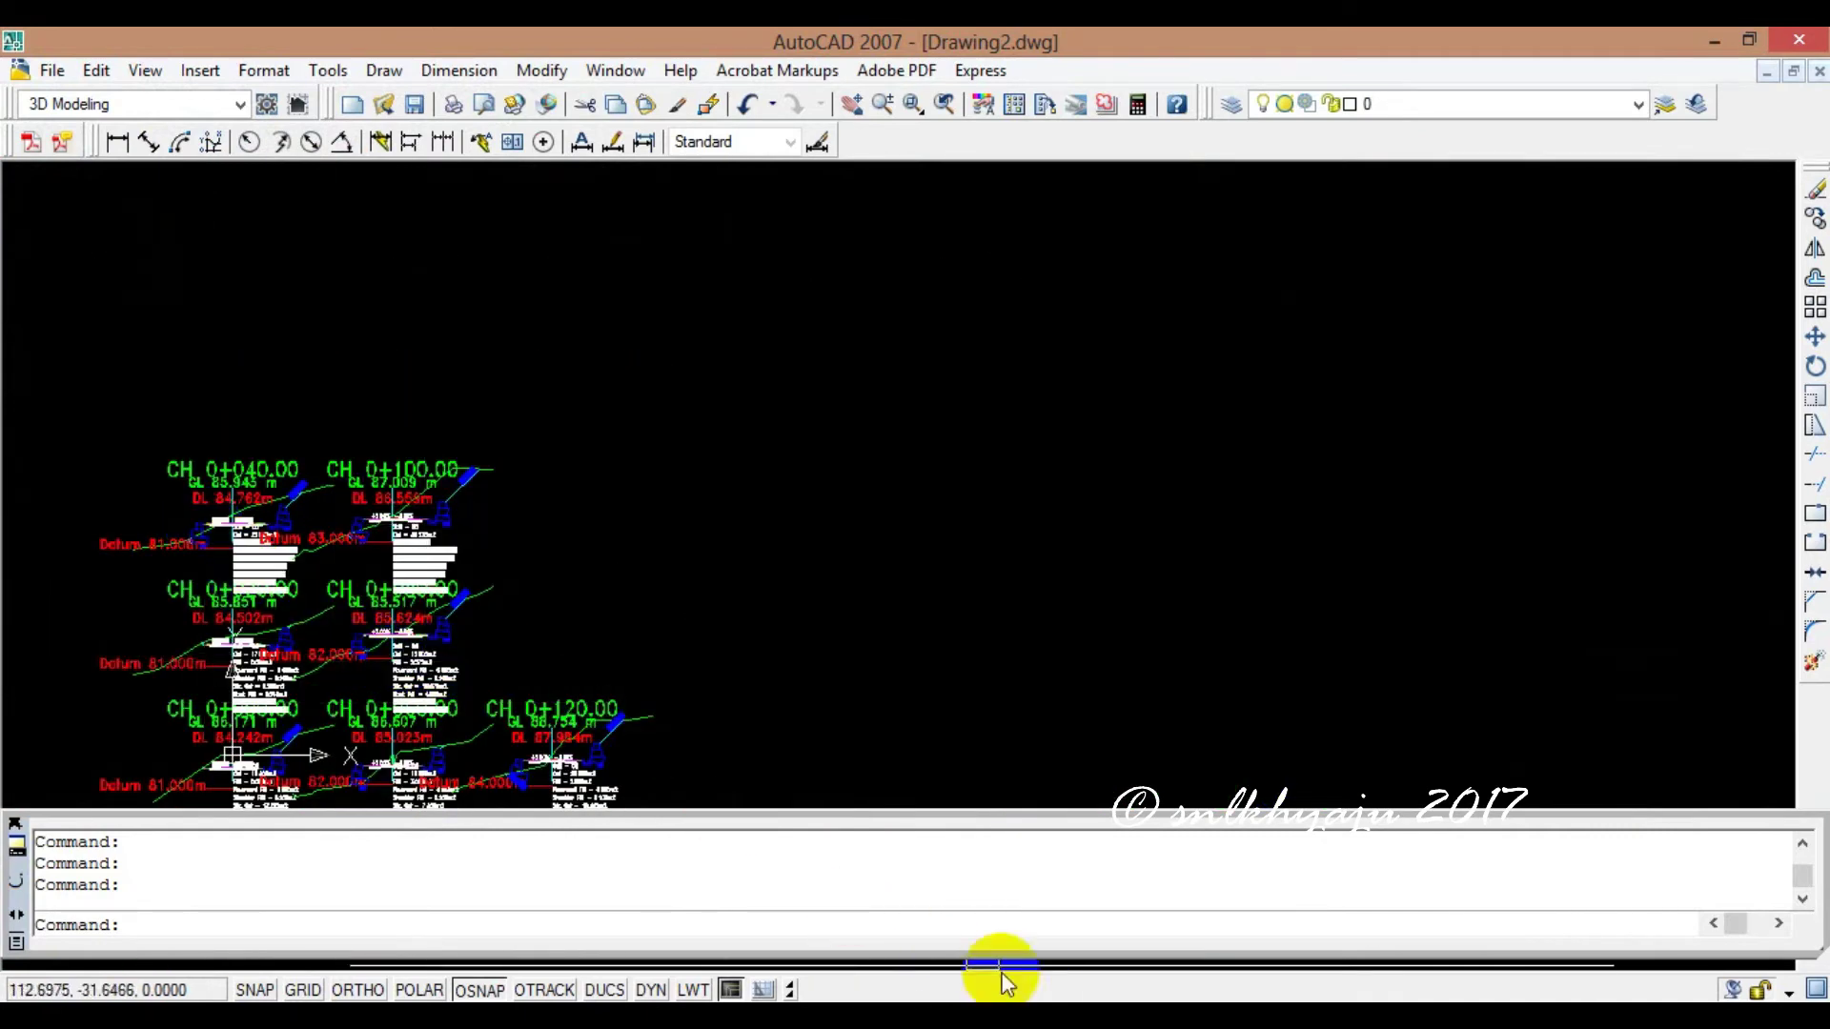
mouse_move(1079, 1015)
click(1251, 902)
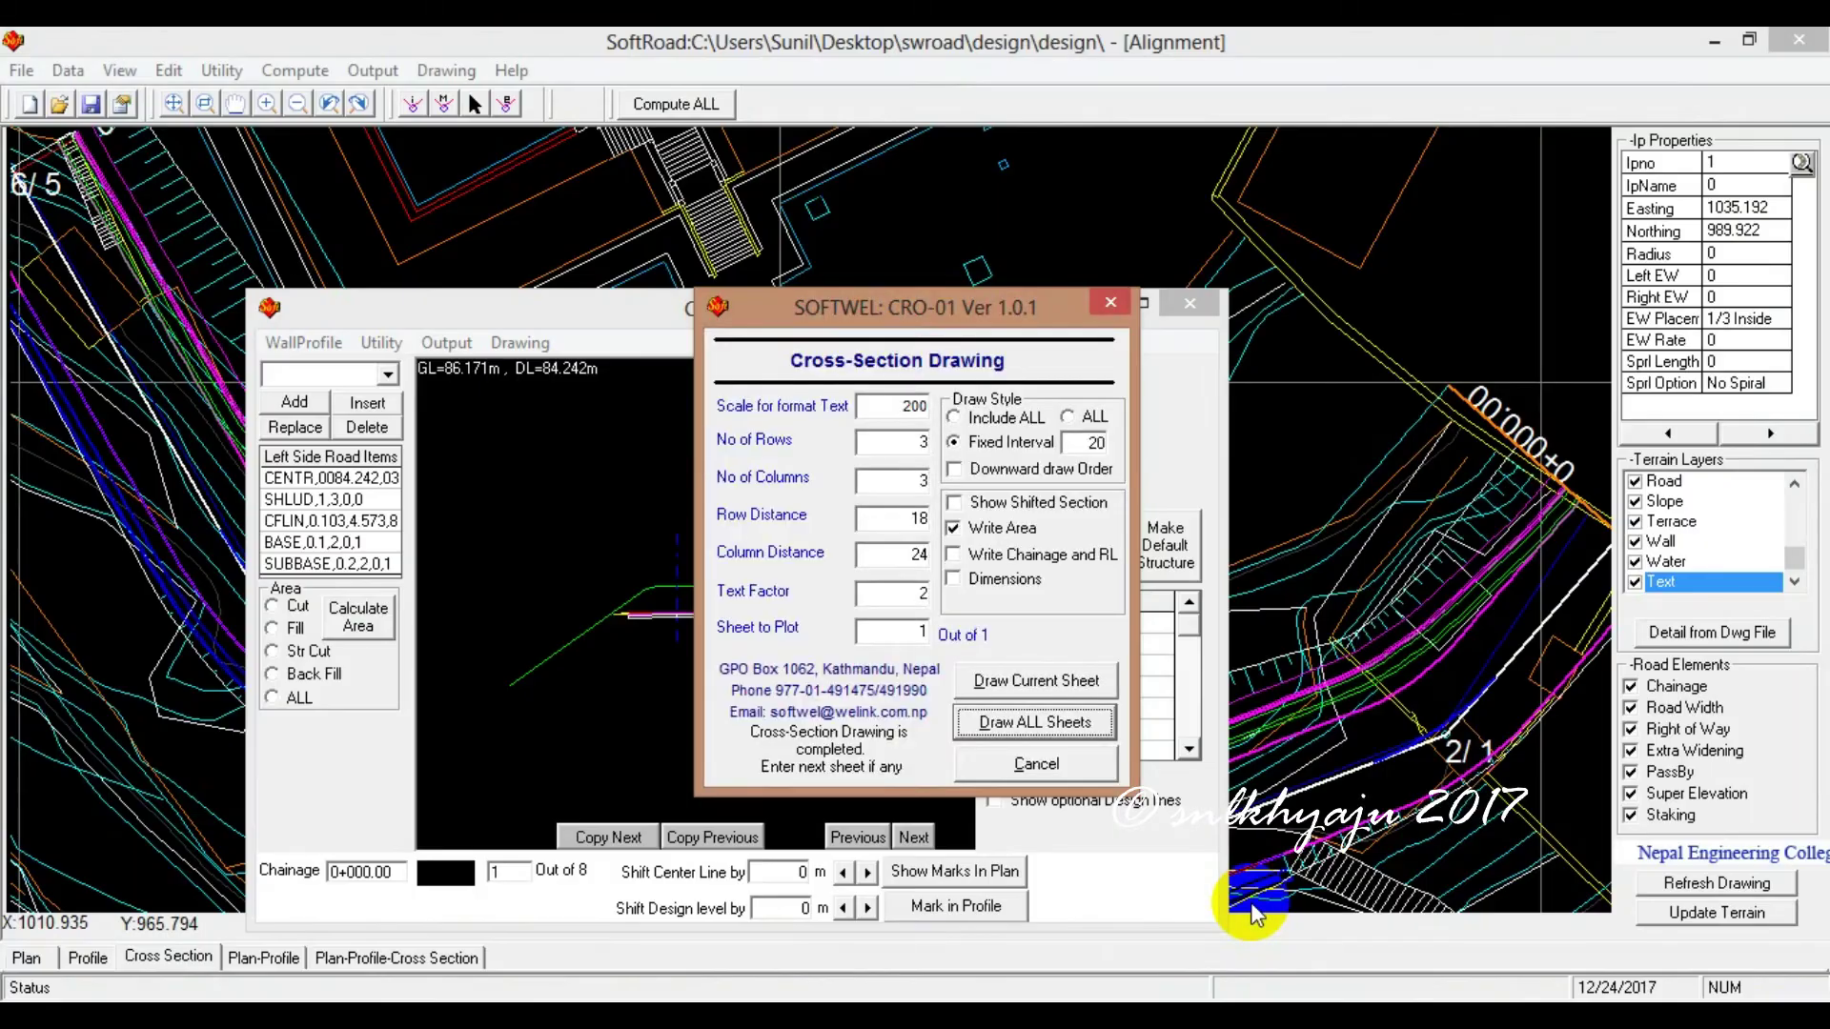
- Cancel the Cross-Section Drawing dialog and bring AutoCAD back to the front
click(1035, 765)
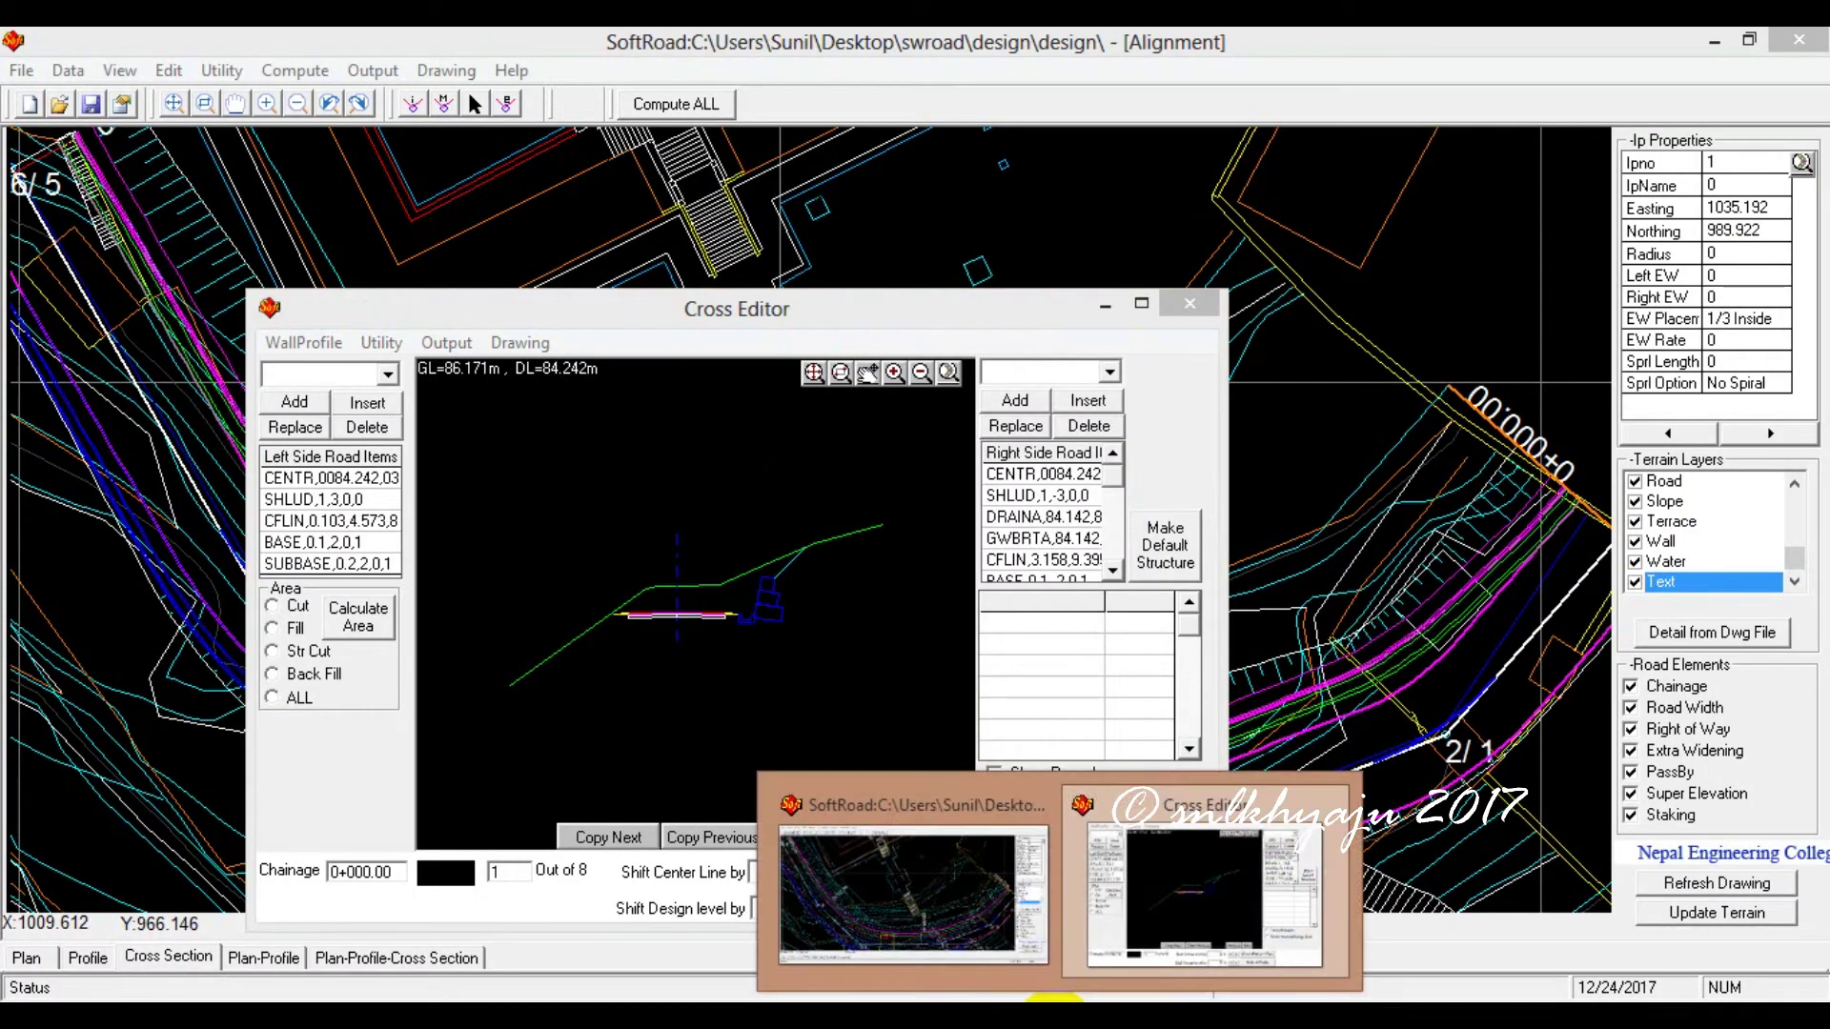
click(228, 1016)
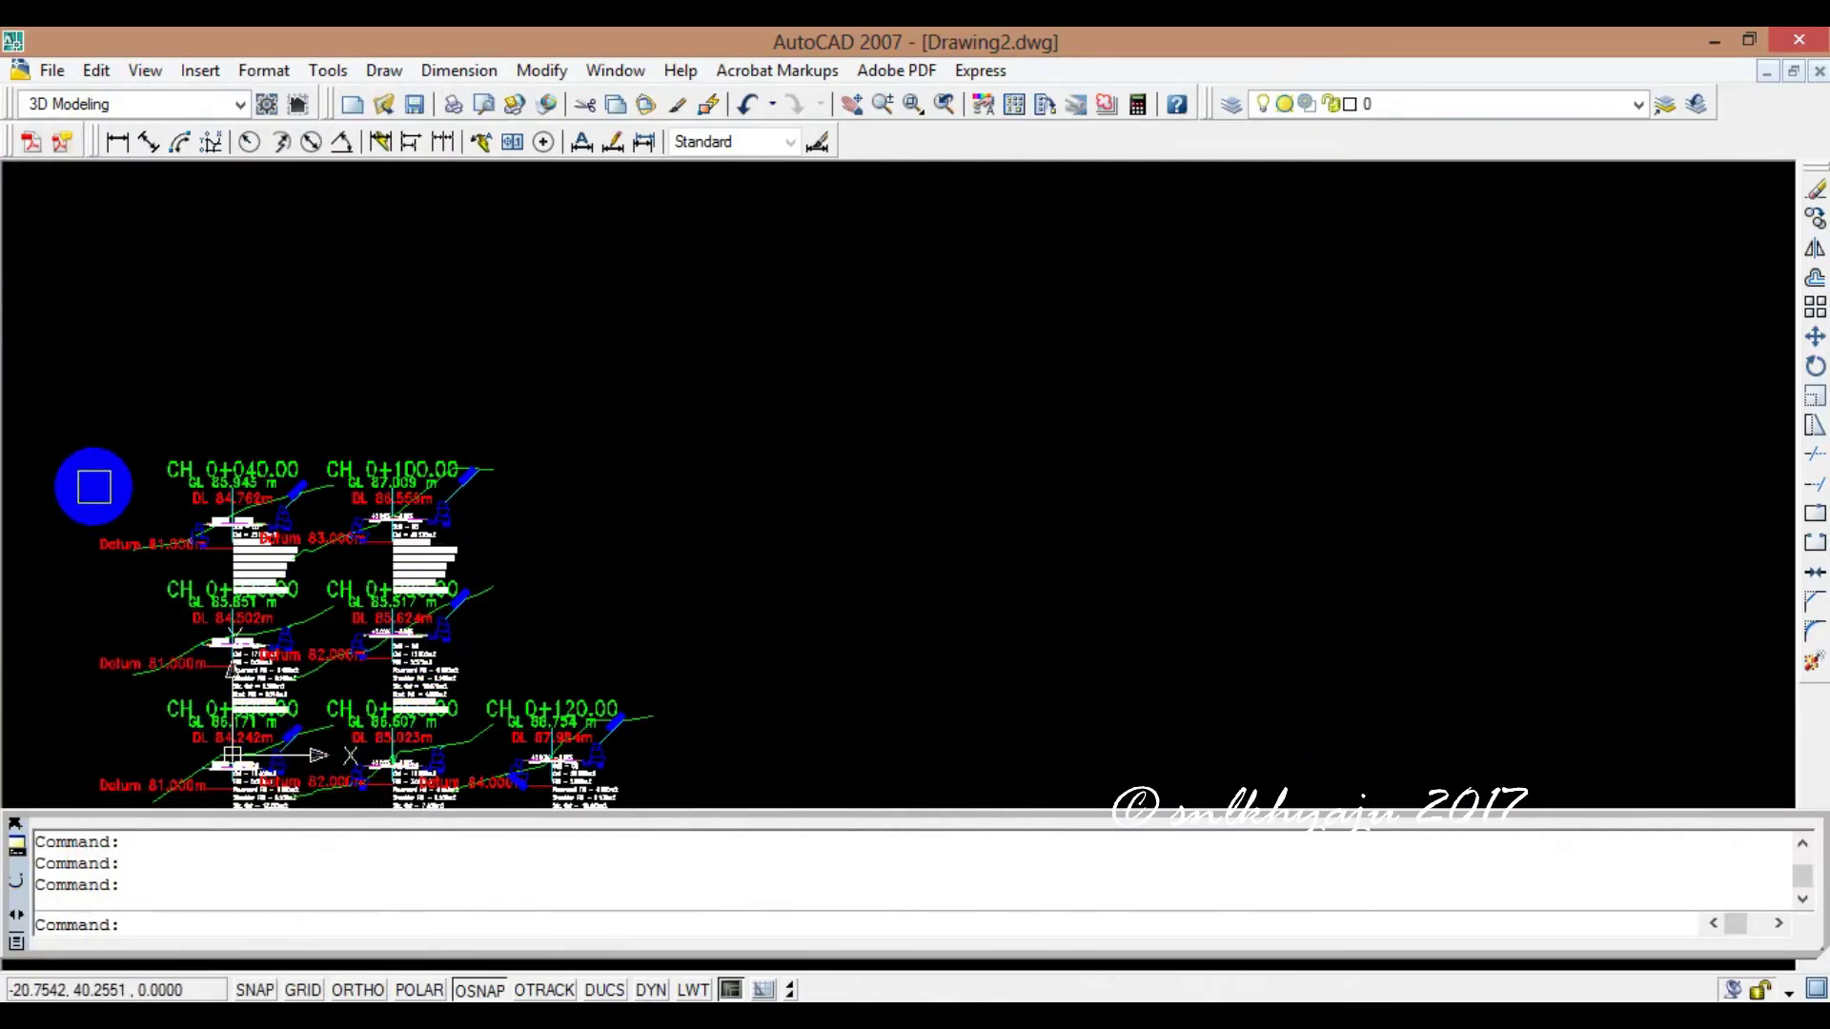
- Zoom to extents and erase all 253 previously drawn cross-section objects in AutoCAD
scroll(97, 475, up, 4)
scroll(343, 474, down, 4)
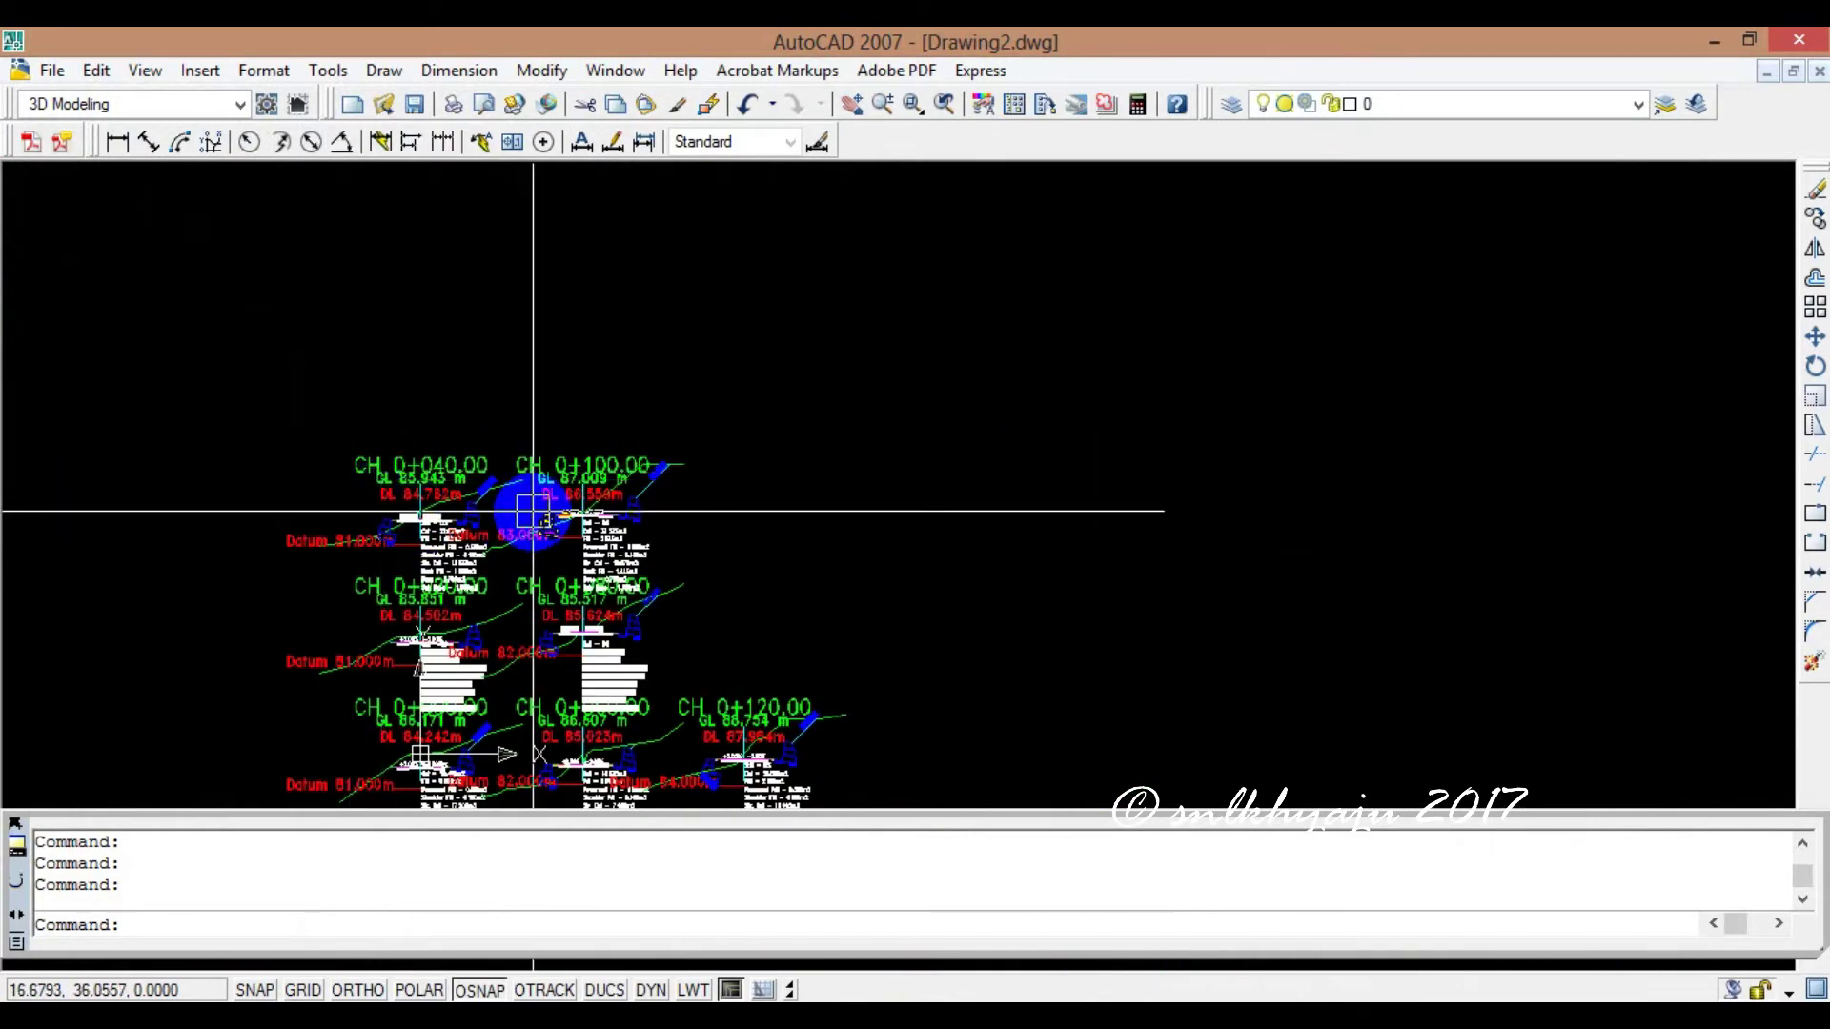
text(z)
key(Return)
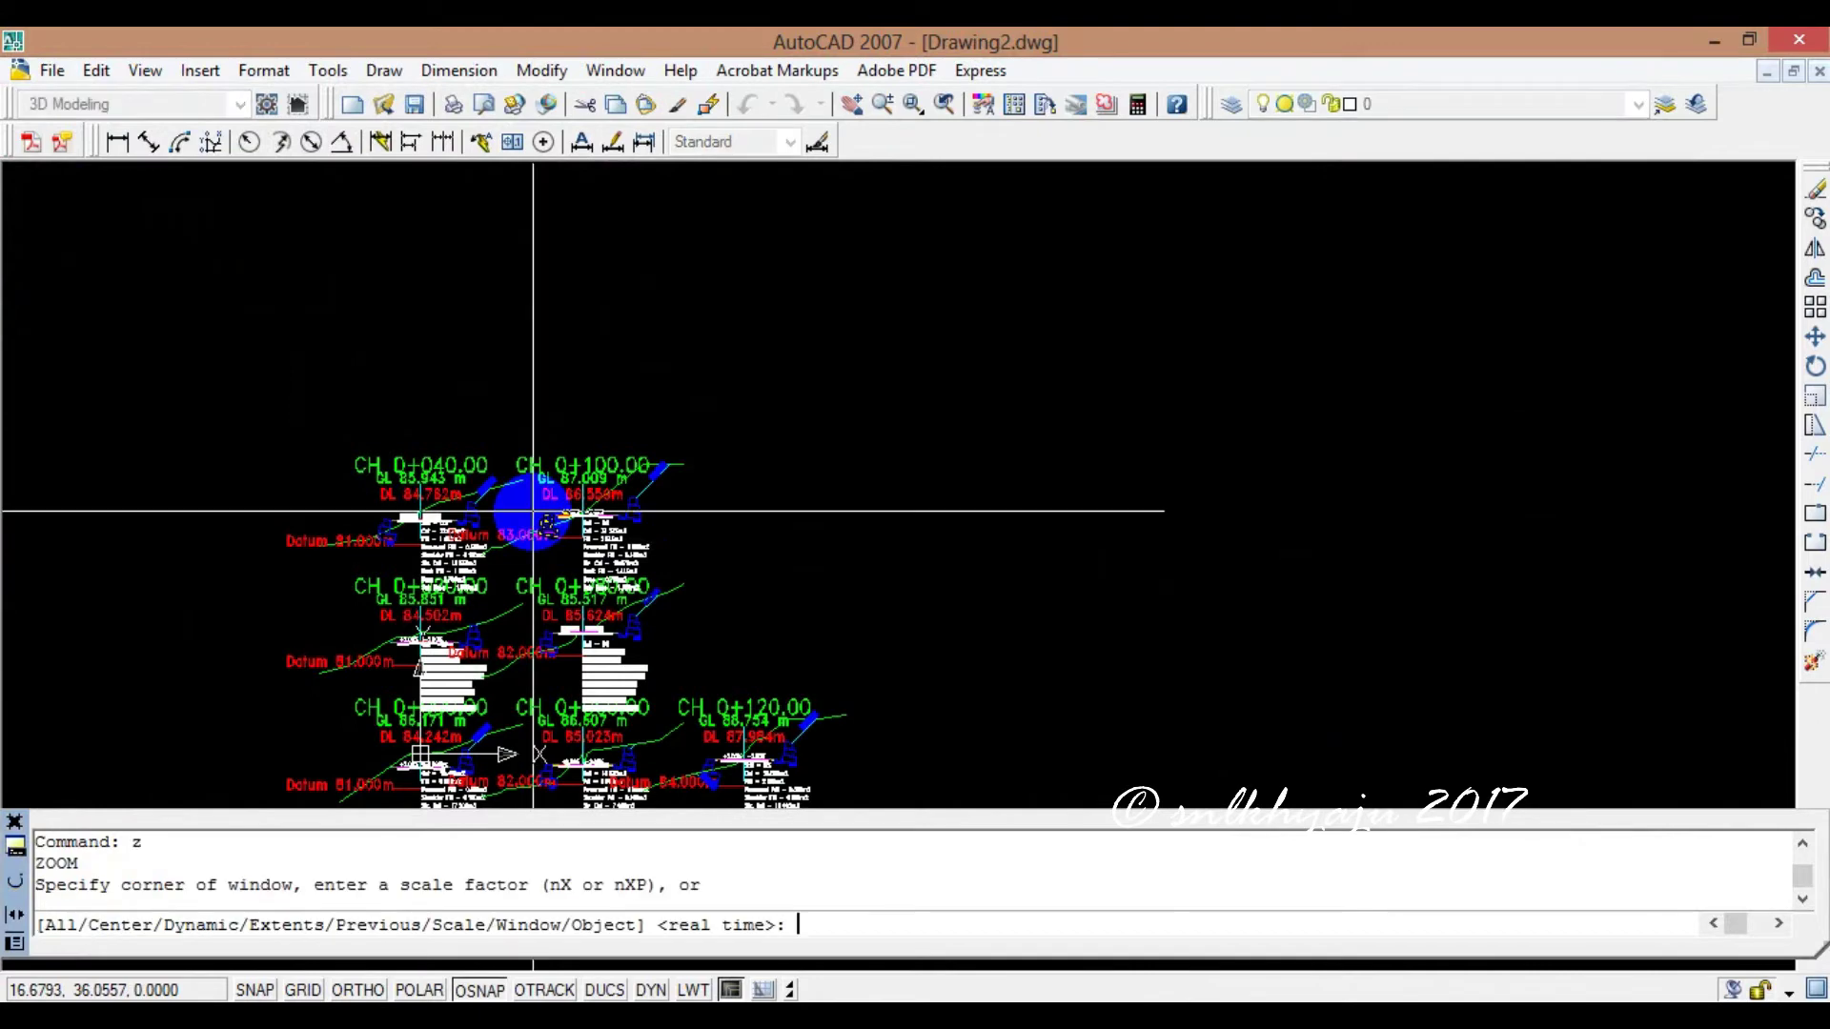
text(e)
key(Return)
scroll(703, 324, down, 5)
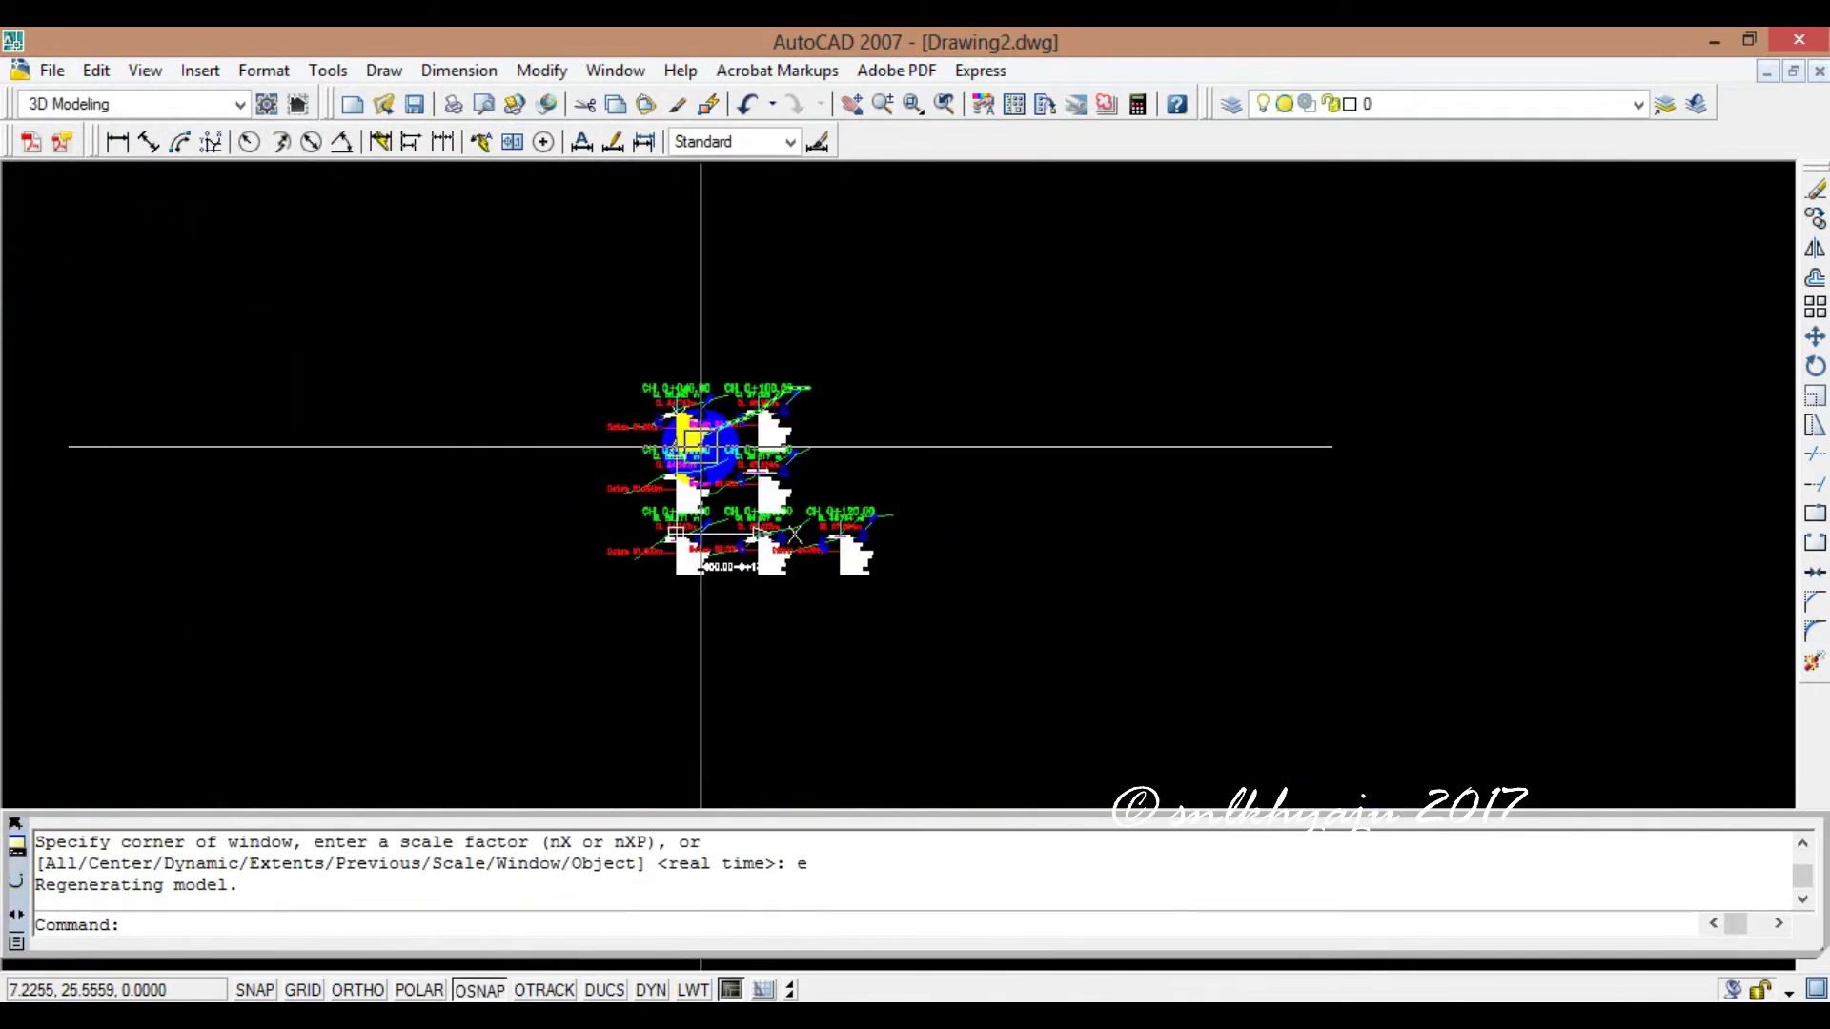
click(932, 618)
click(596, 384)
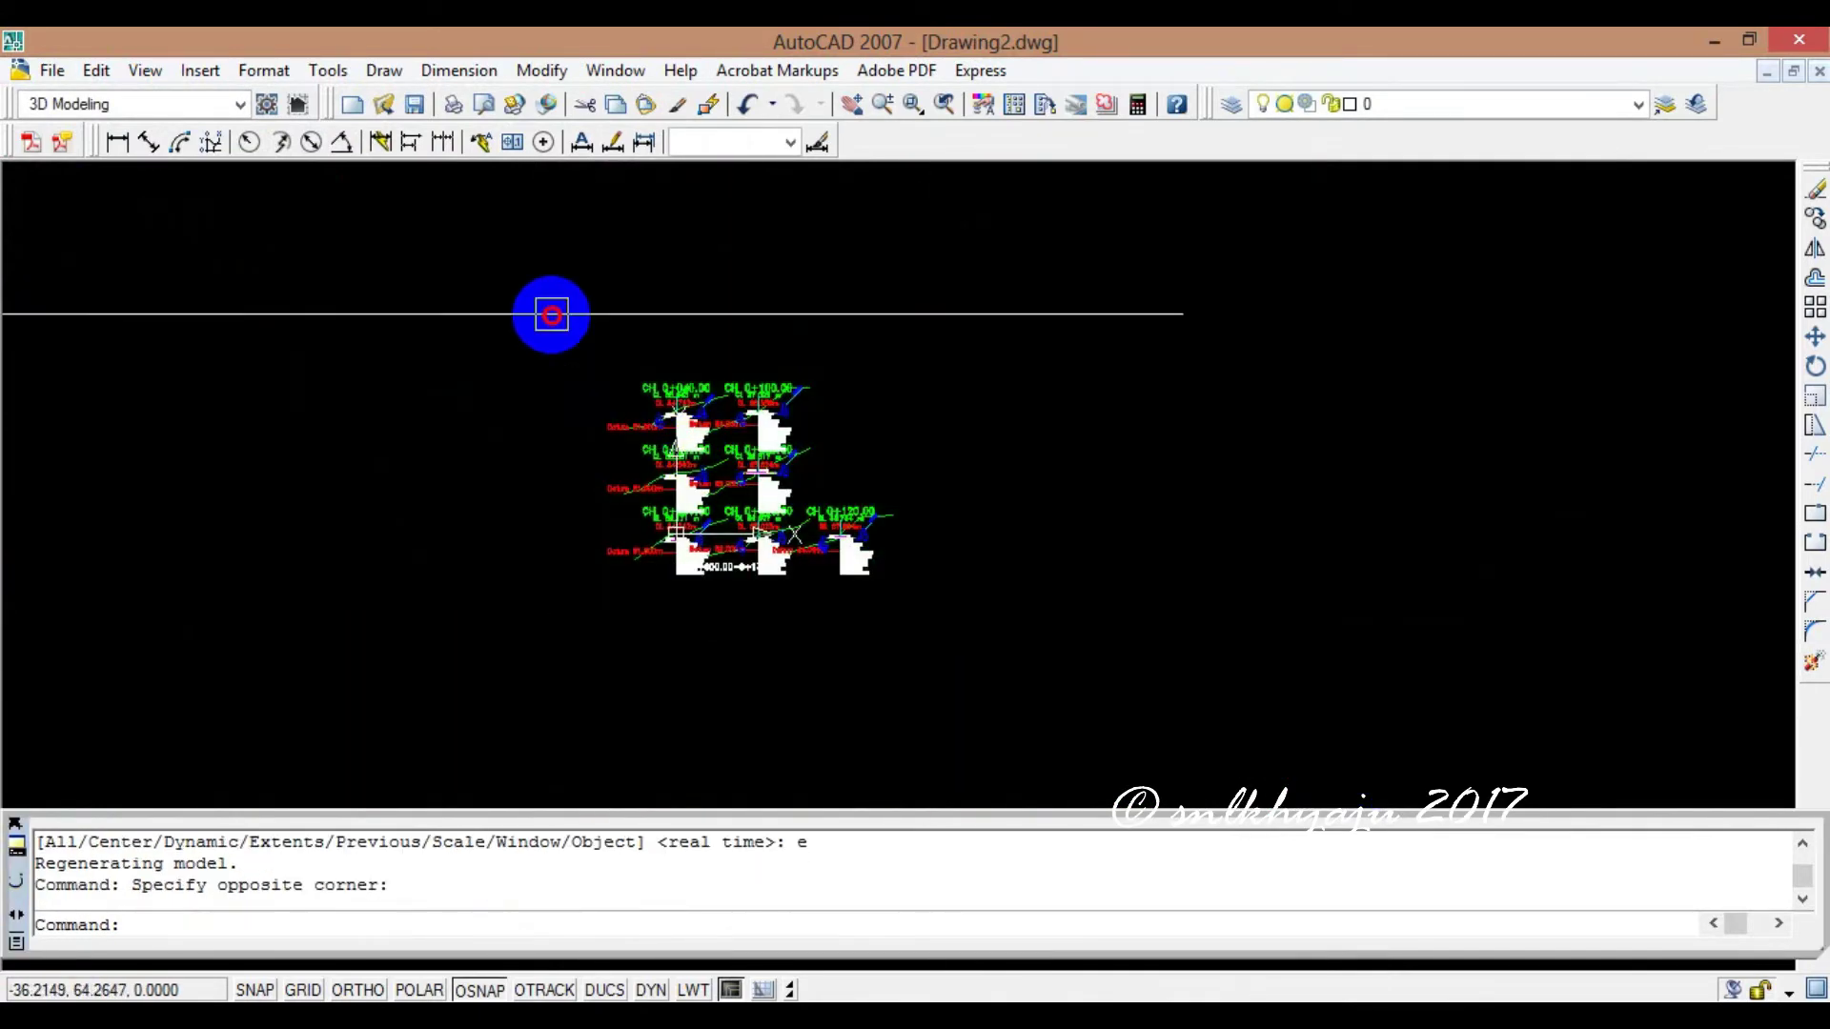
key(Delete)
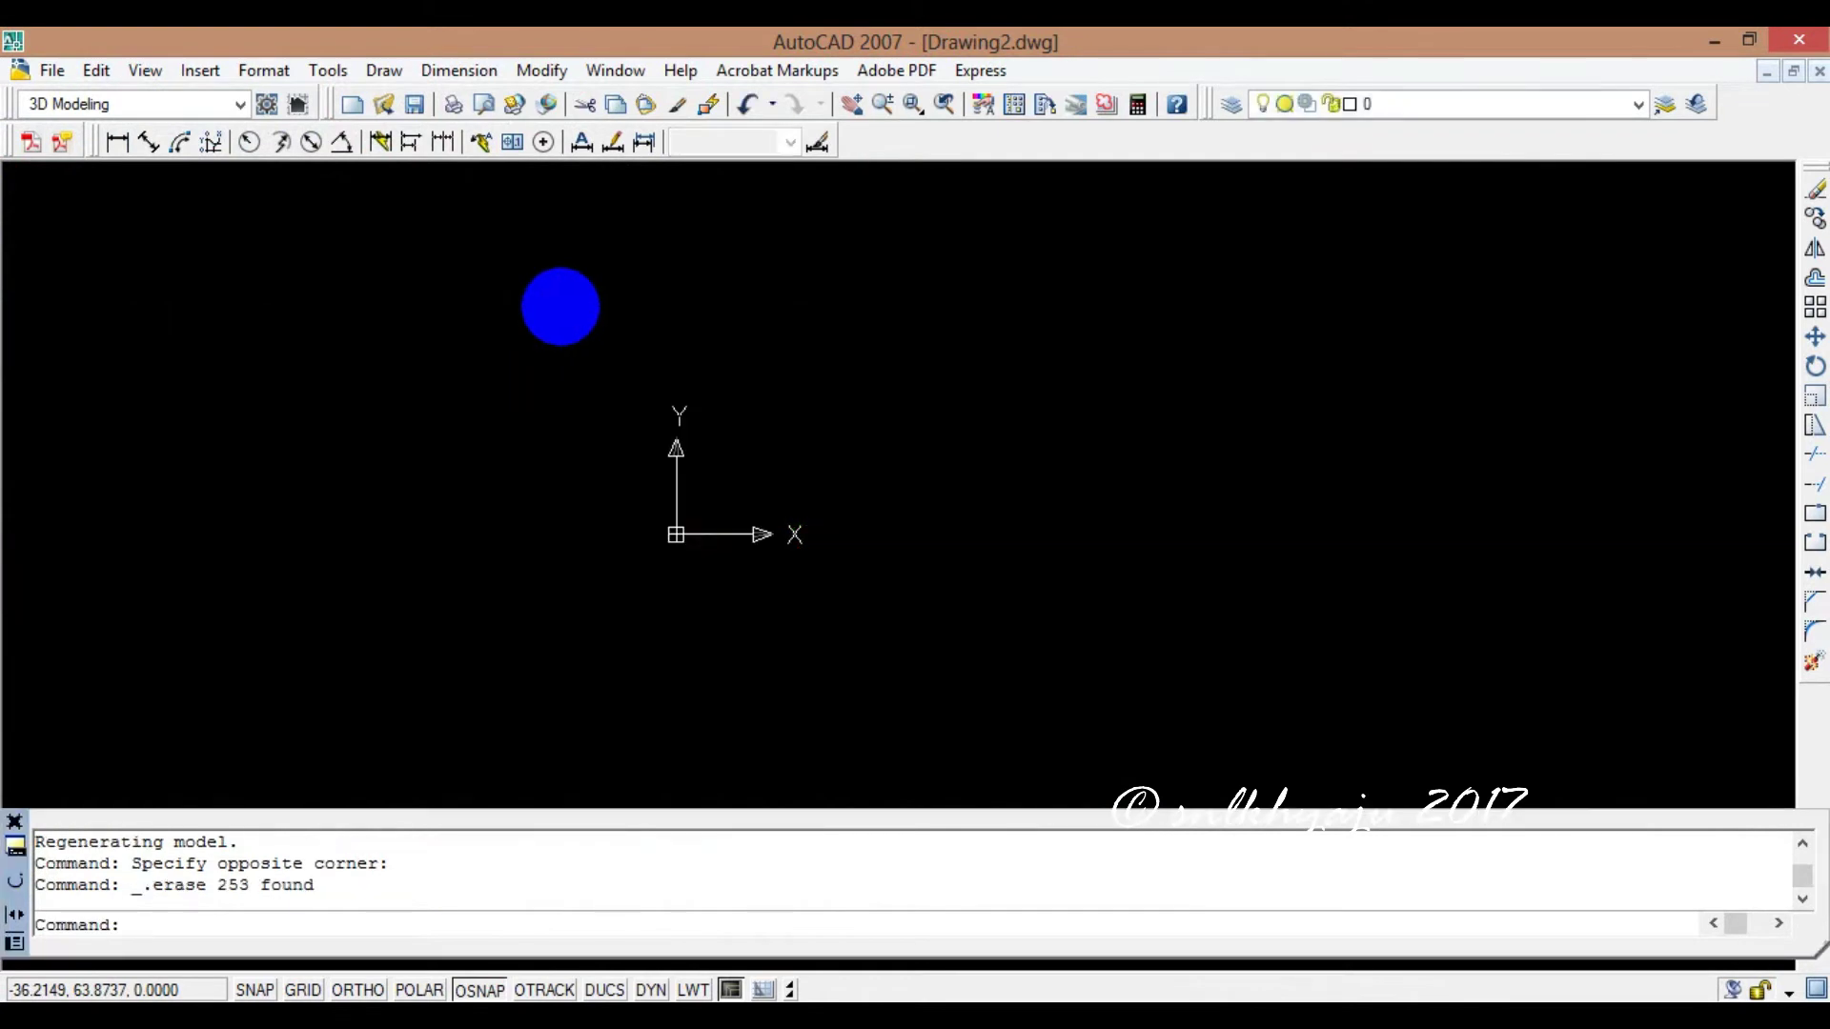
- Bring SoftRoad's Cross Editor back and open its Drawing menu
mouse_move(1065, 993)
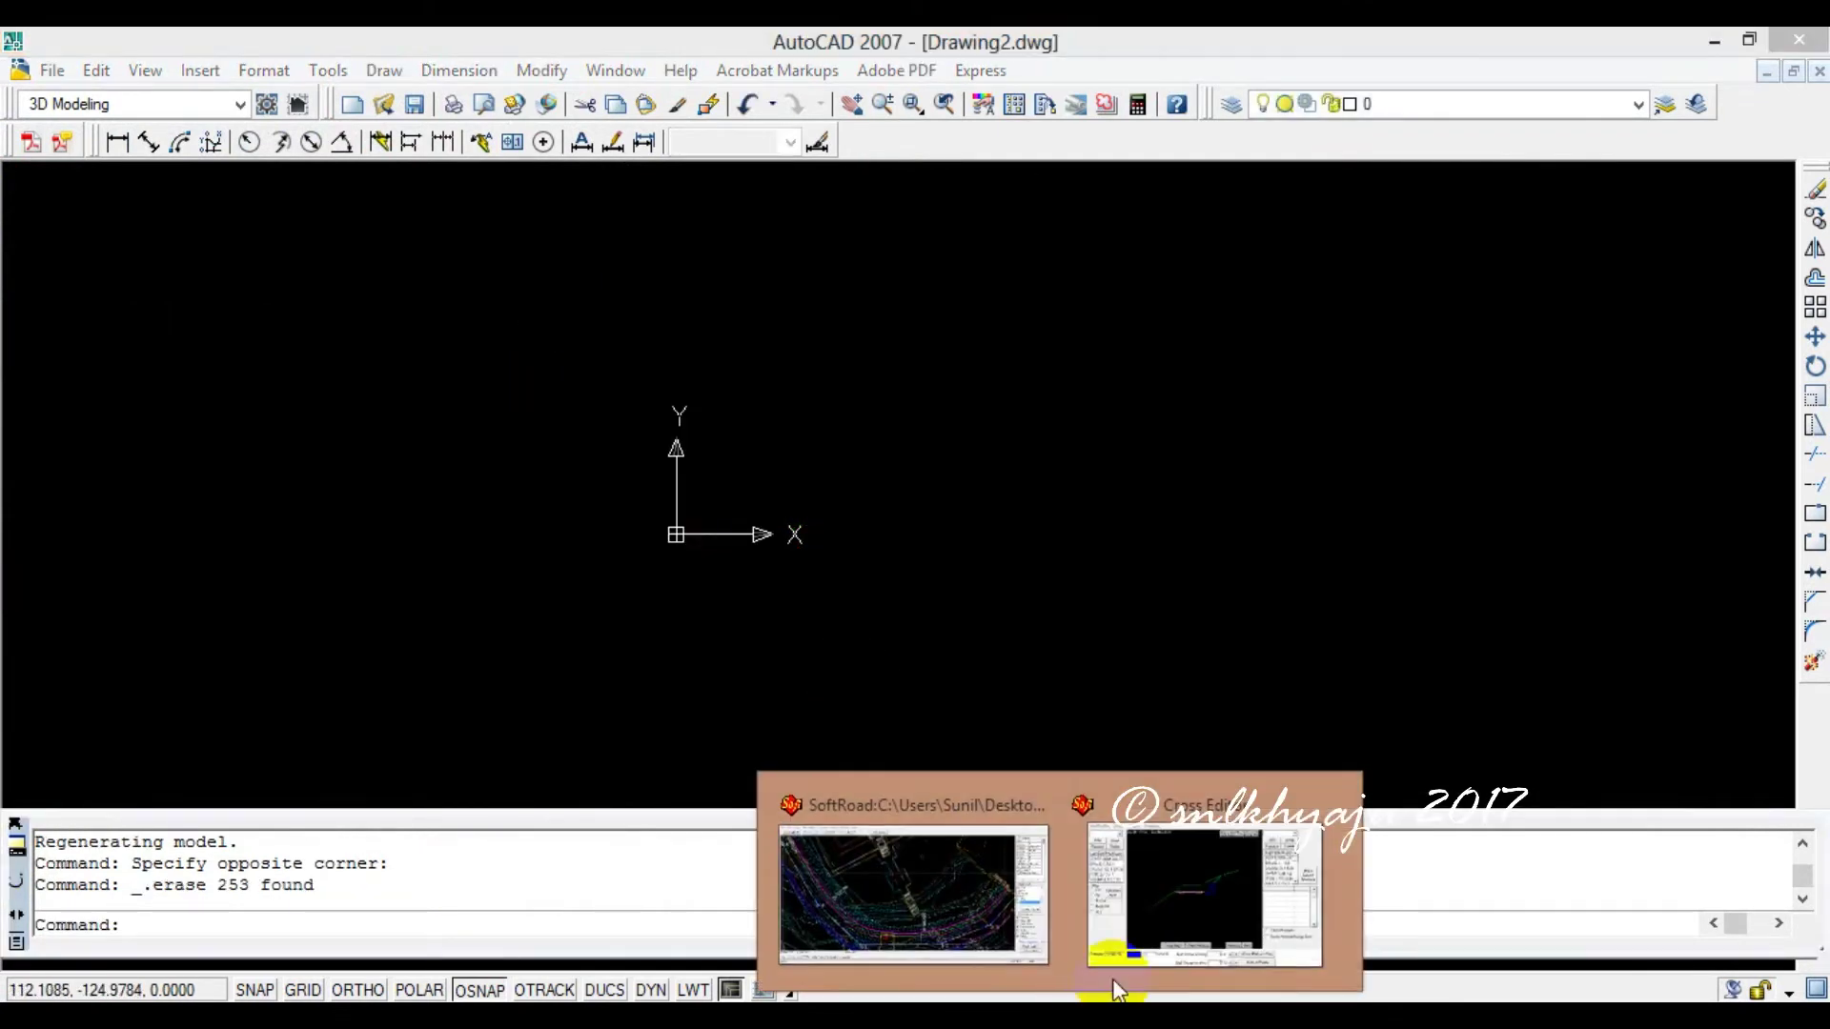
click(953, 905)
click(502, 343)
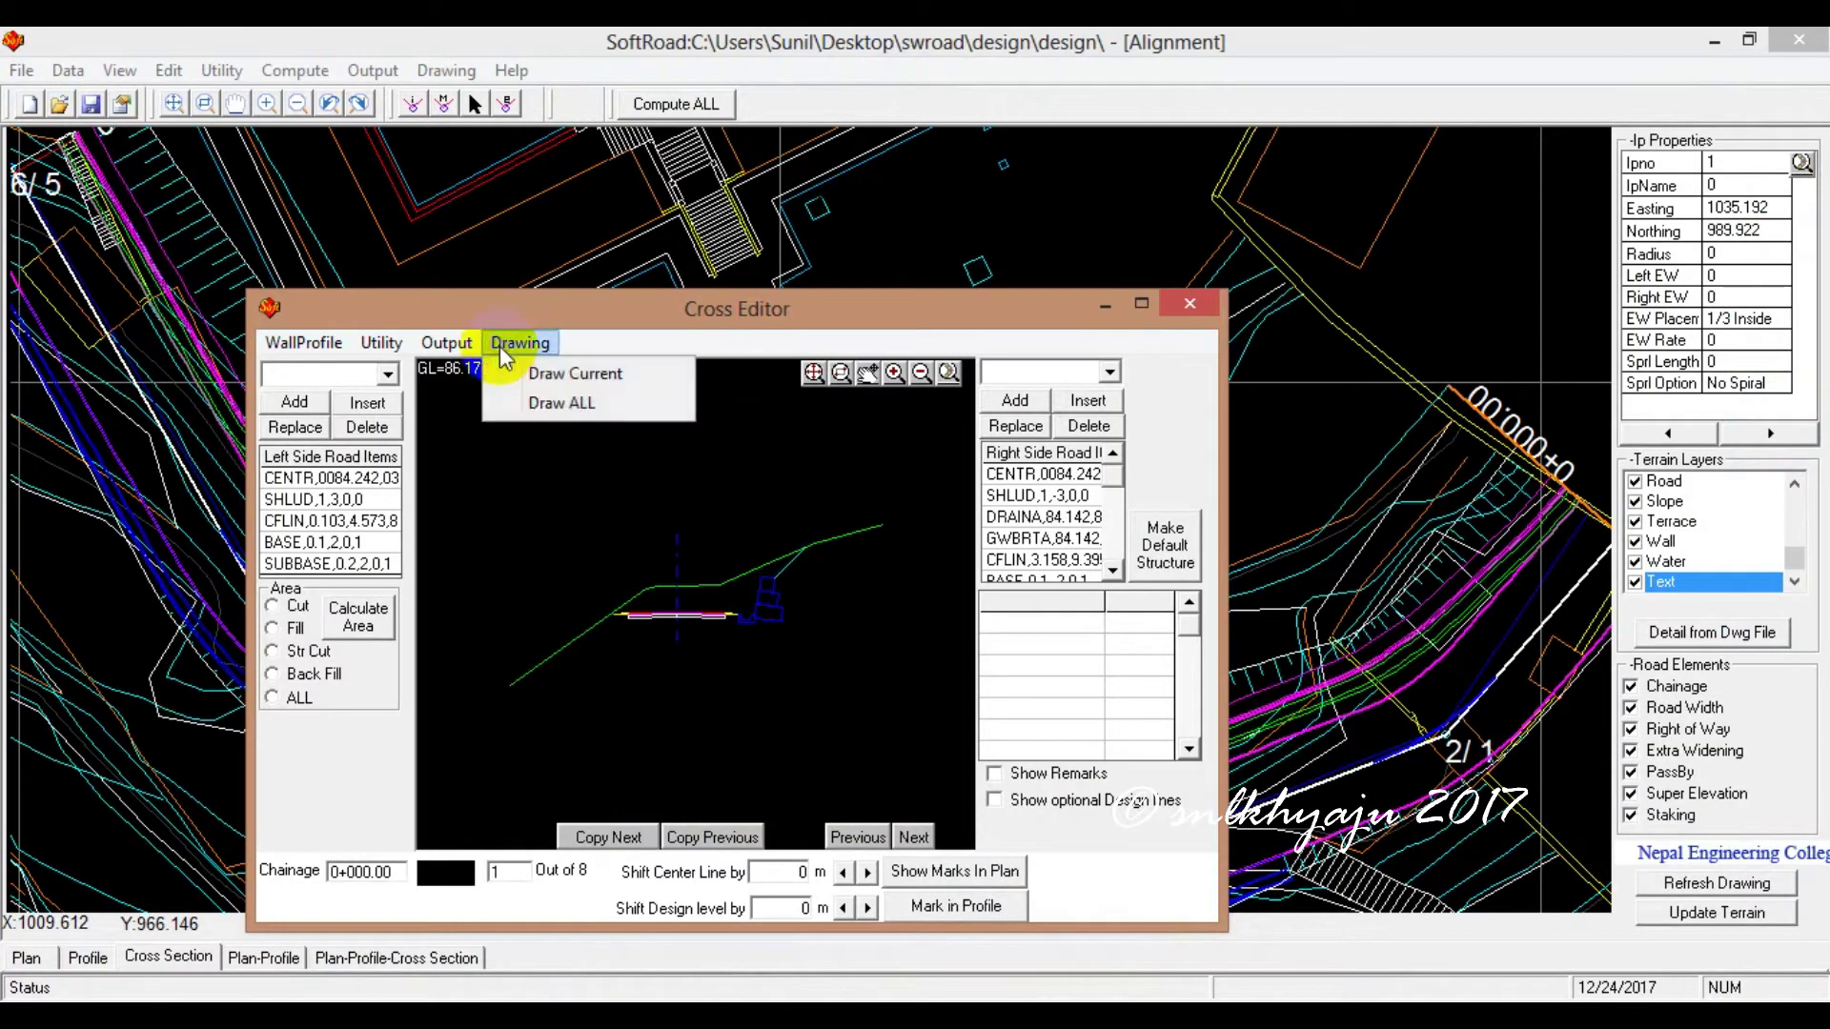
- Under Draw ALL, set 3 columns, row distance 18 and column distance 24
click(562, 412)
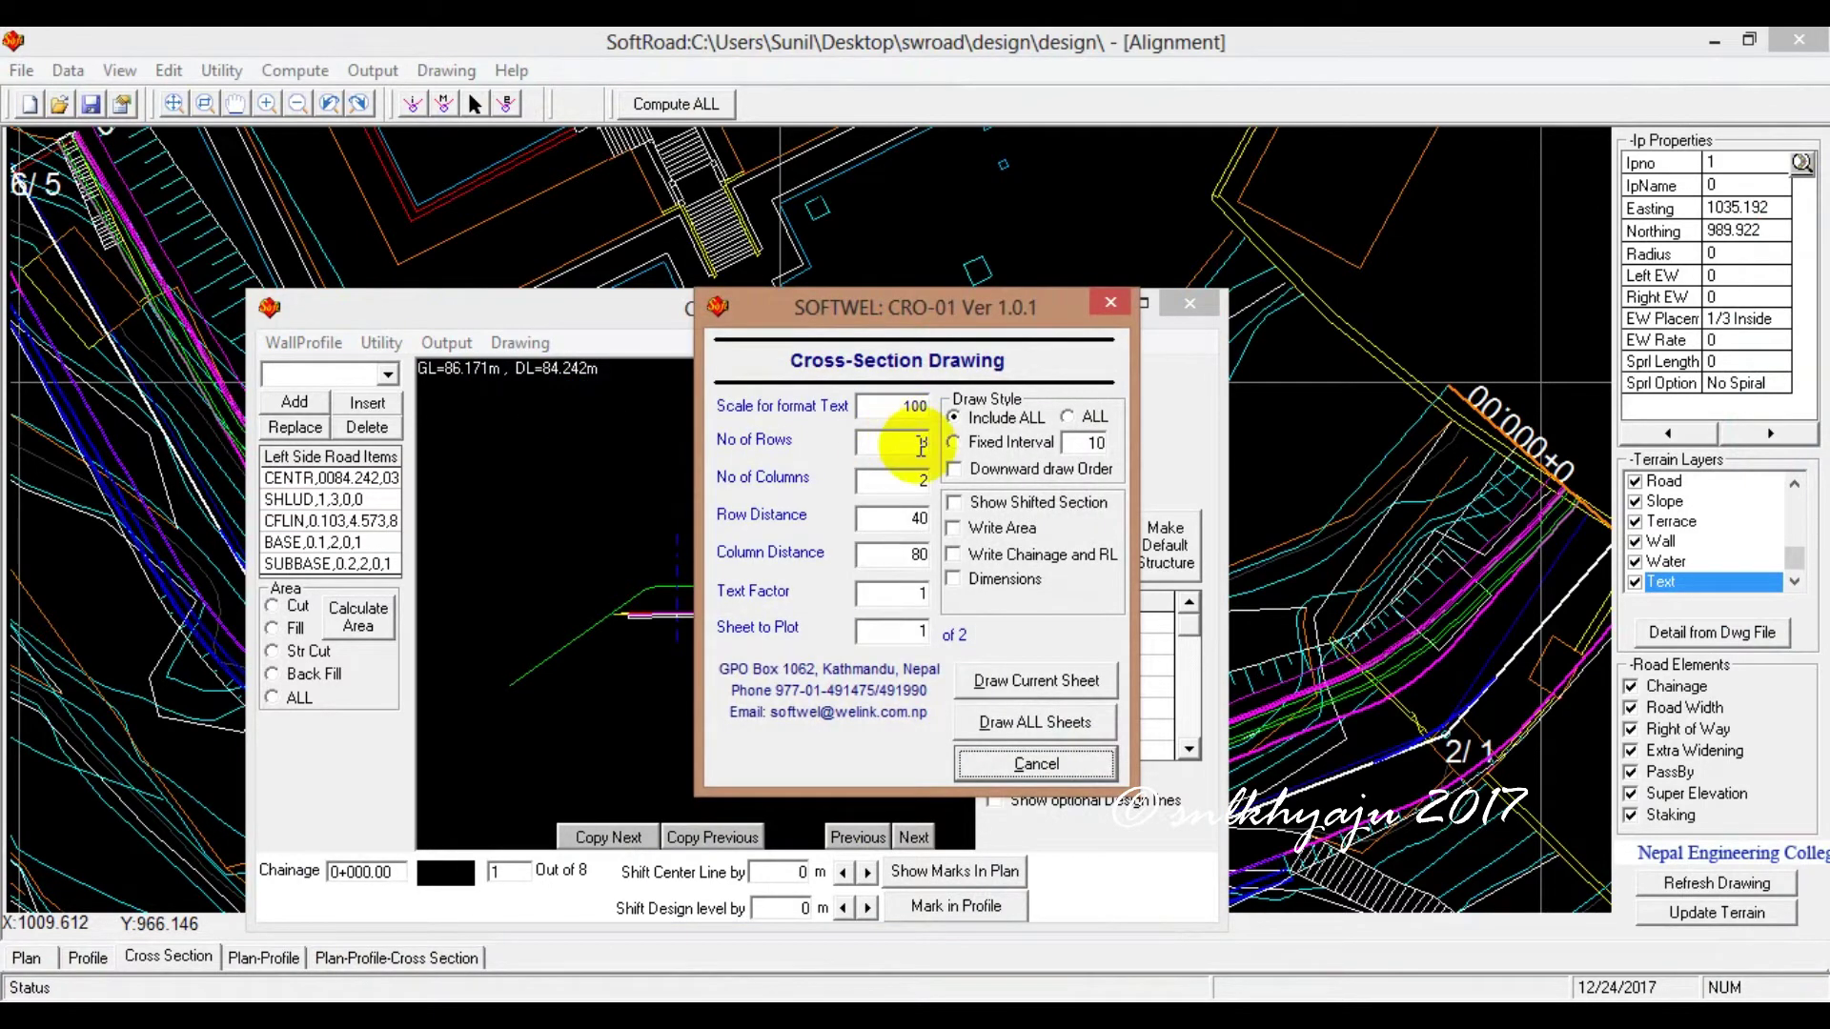
double_click(921, 480)
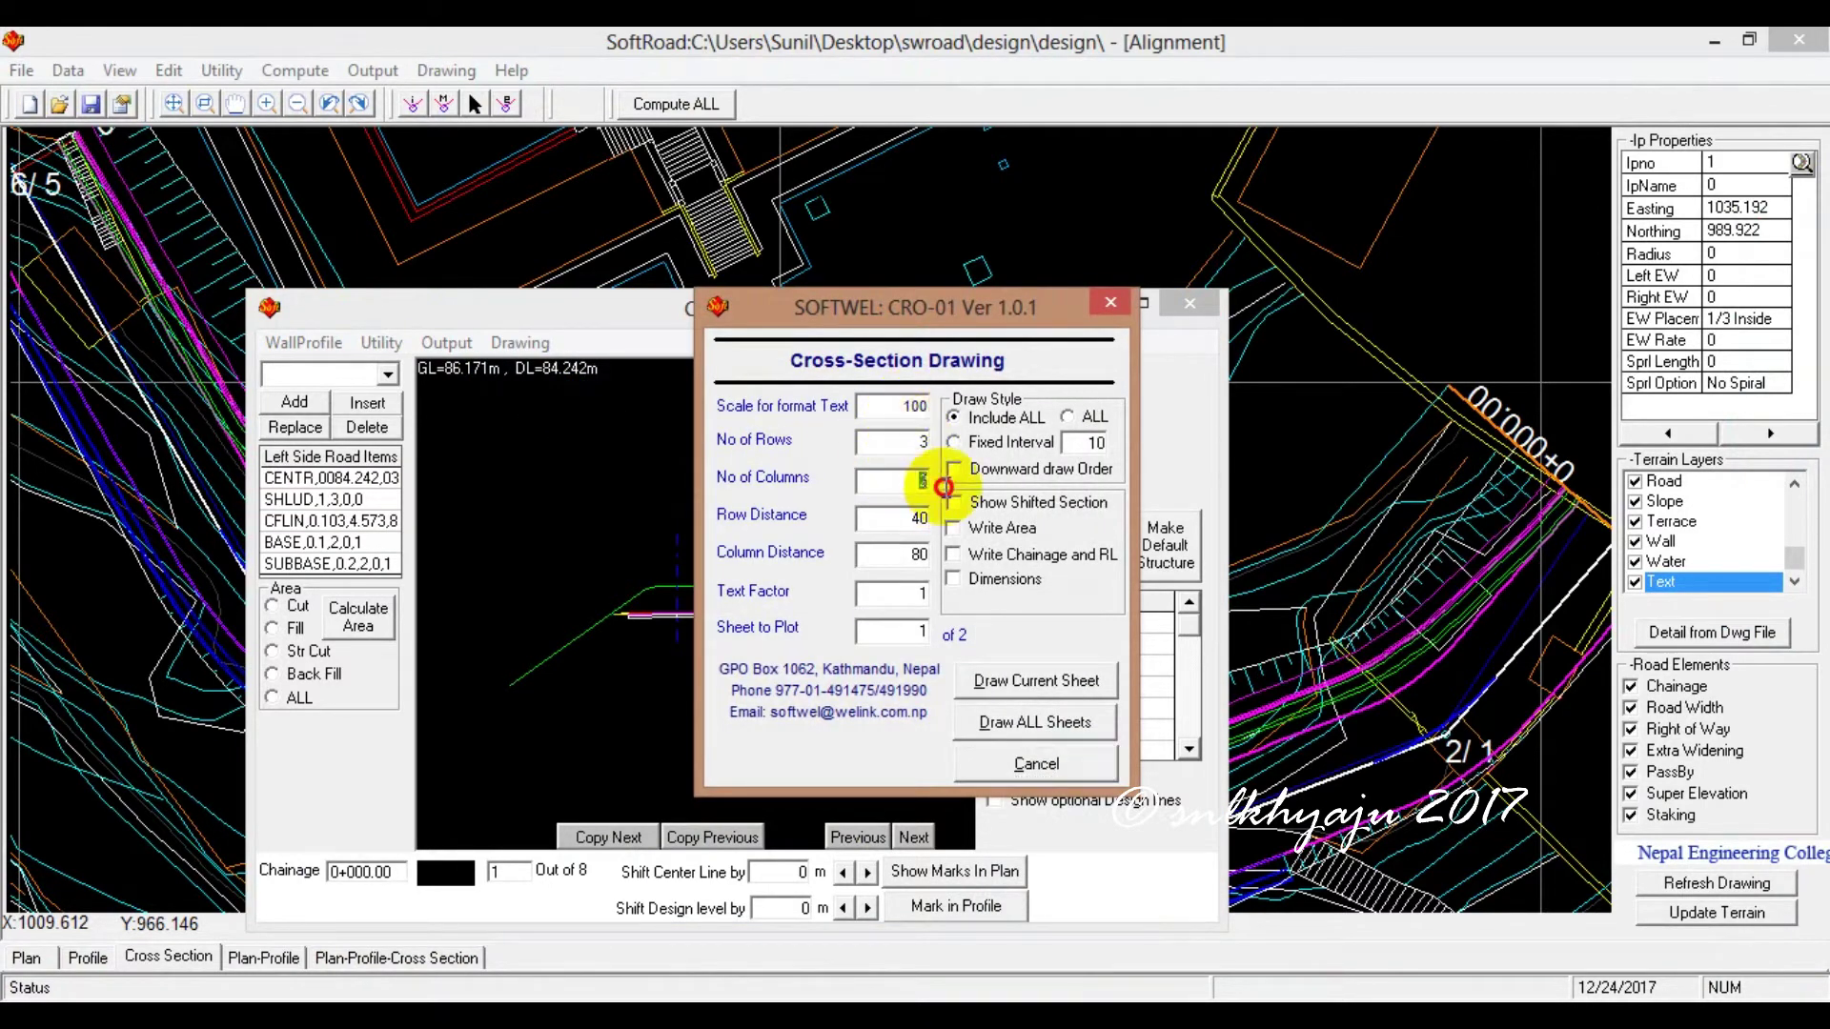
text(3)
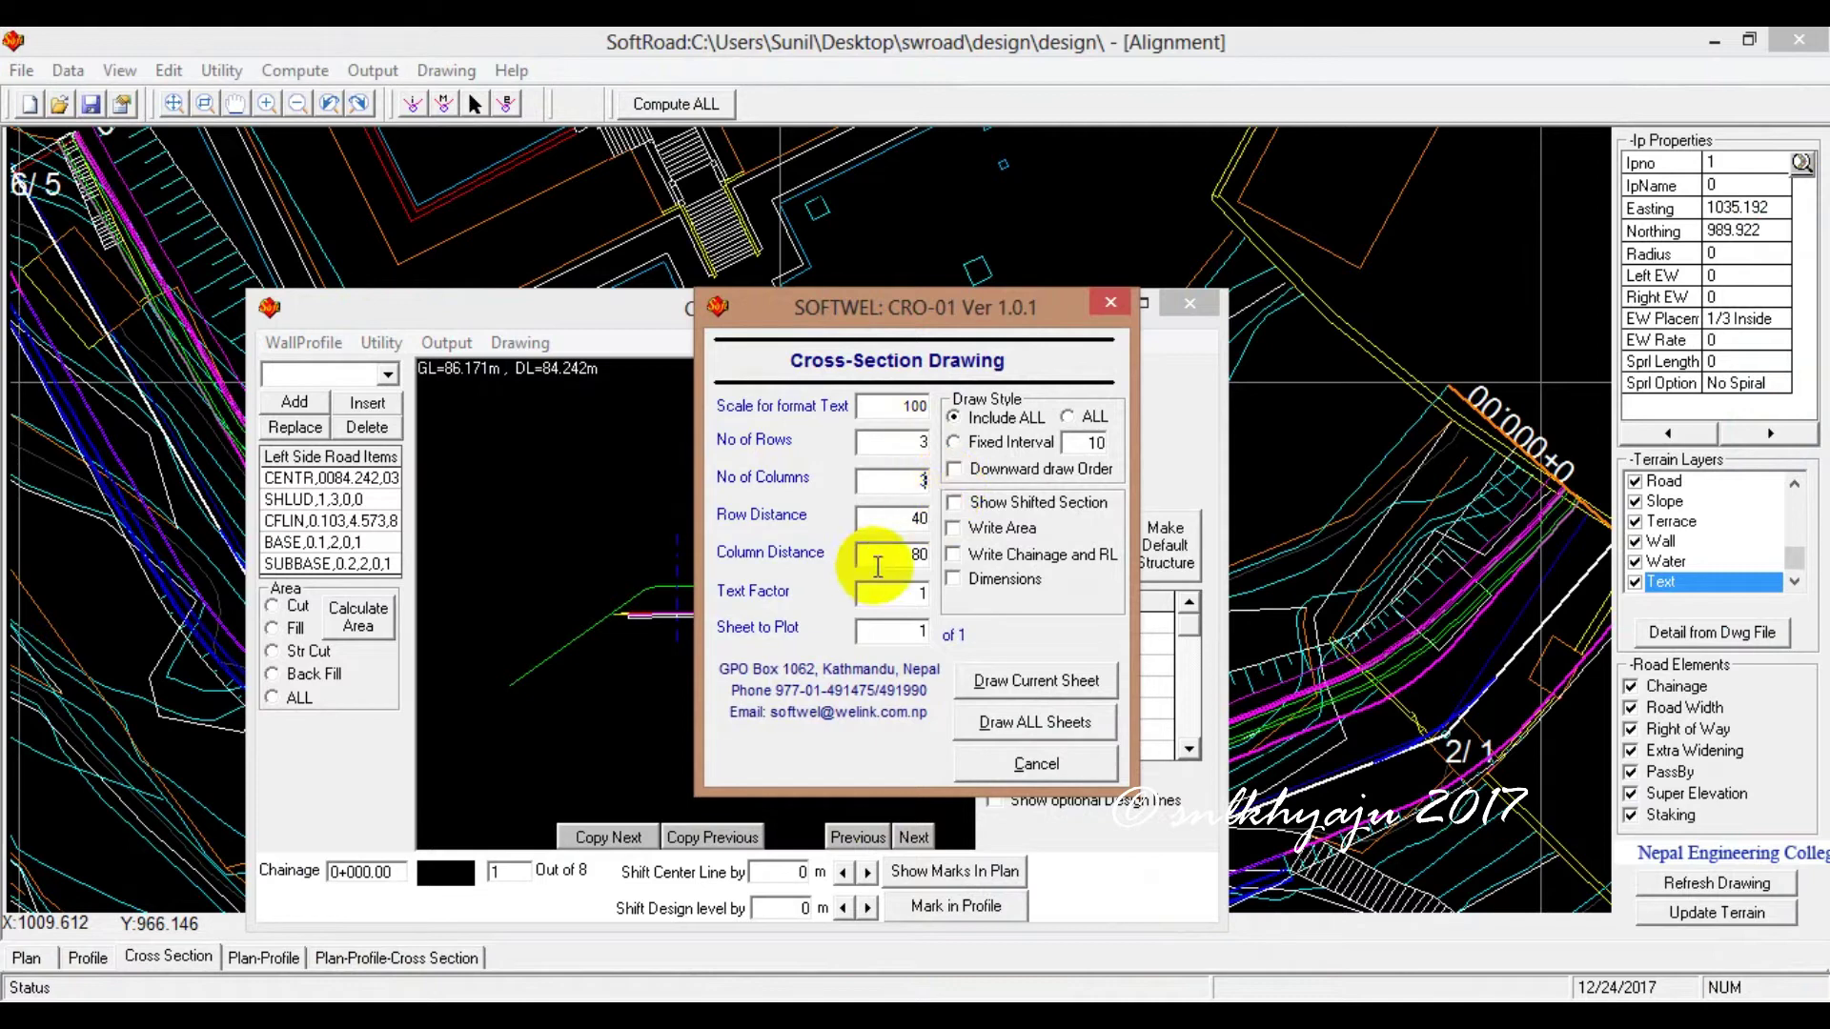
double_click(938, 520)
text(18)
double_click(915, 555)
text(2)
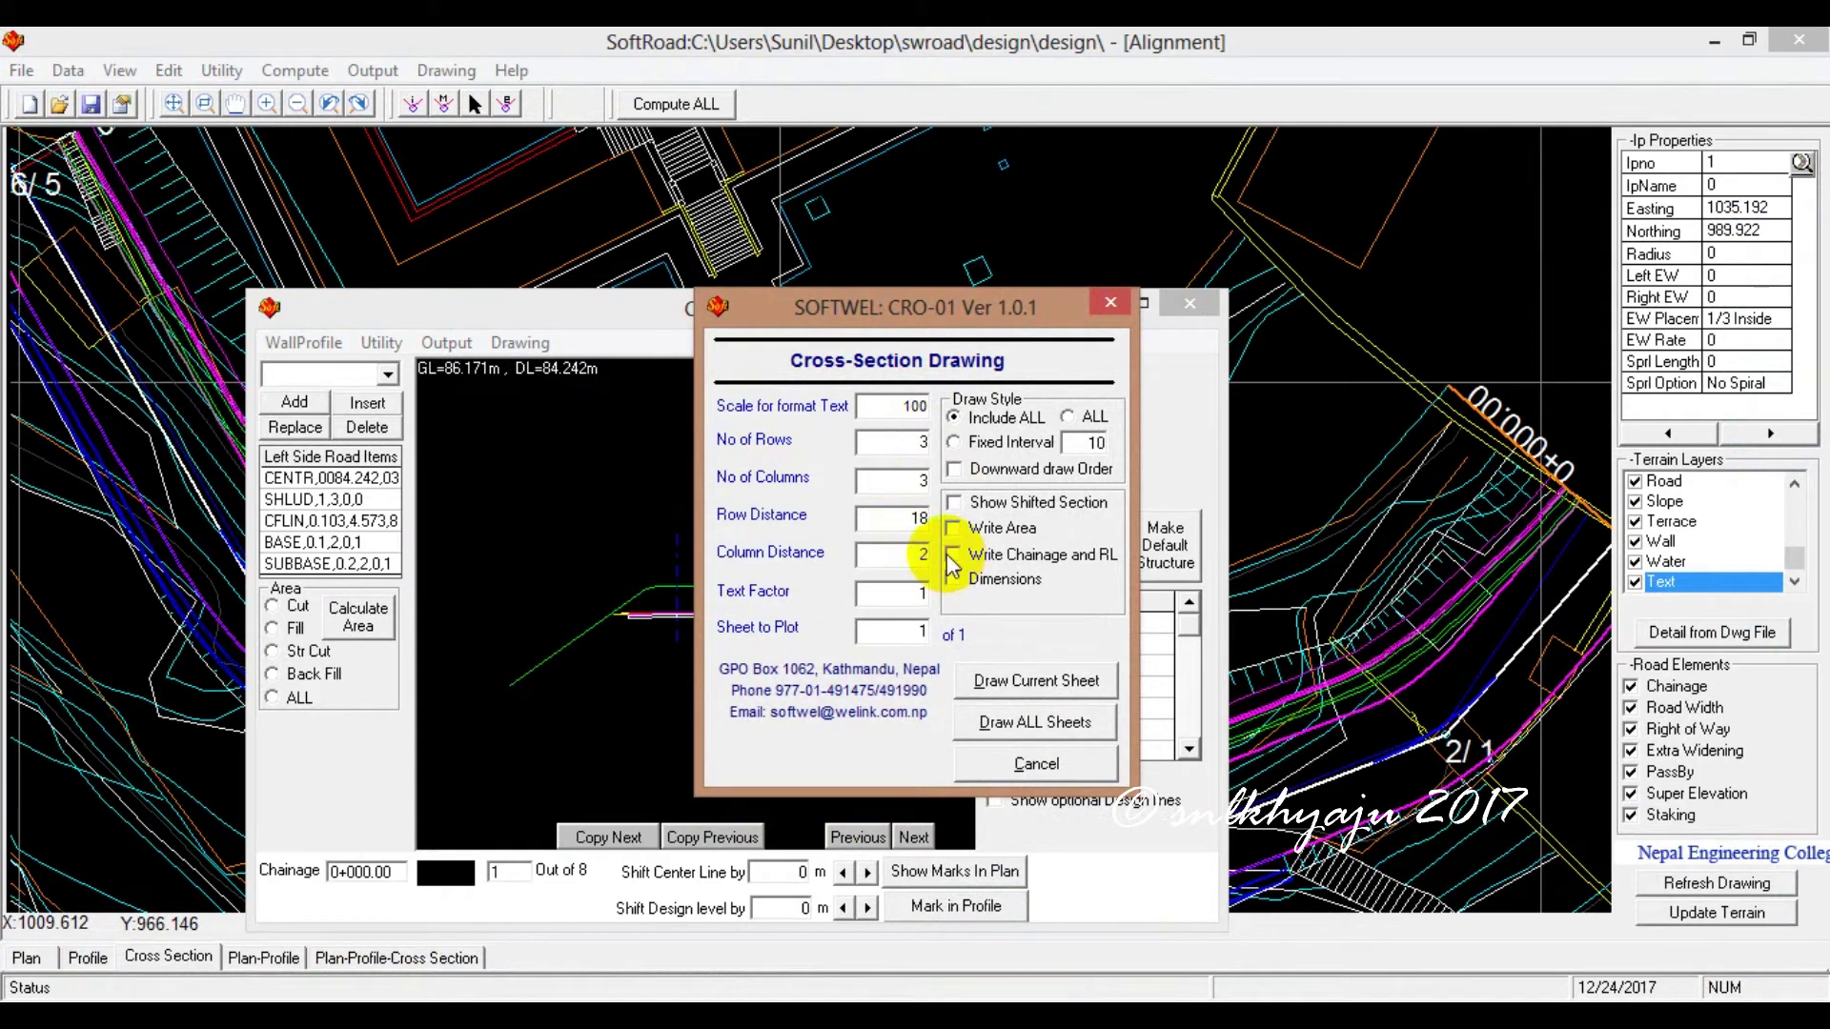
text(4)
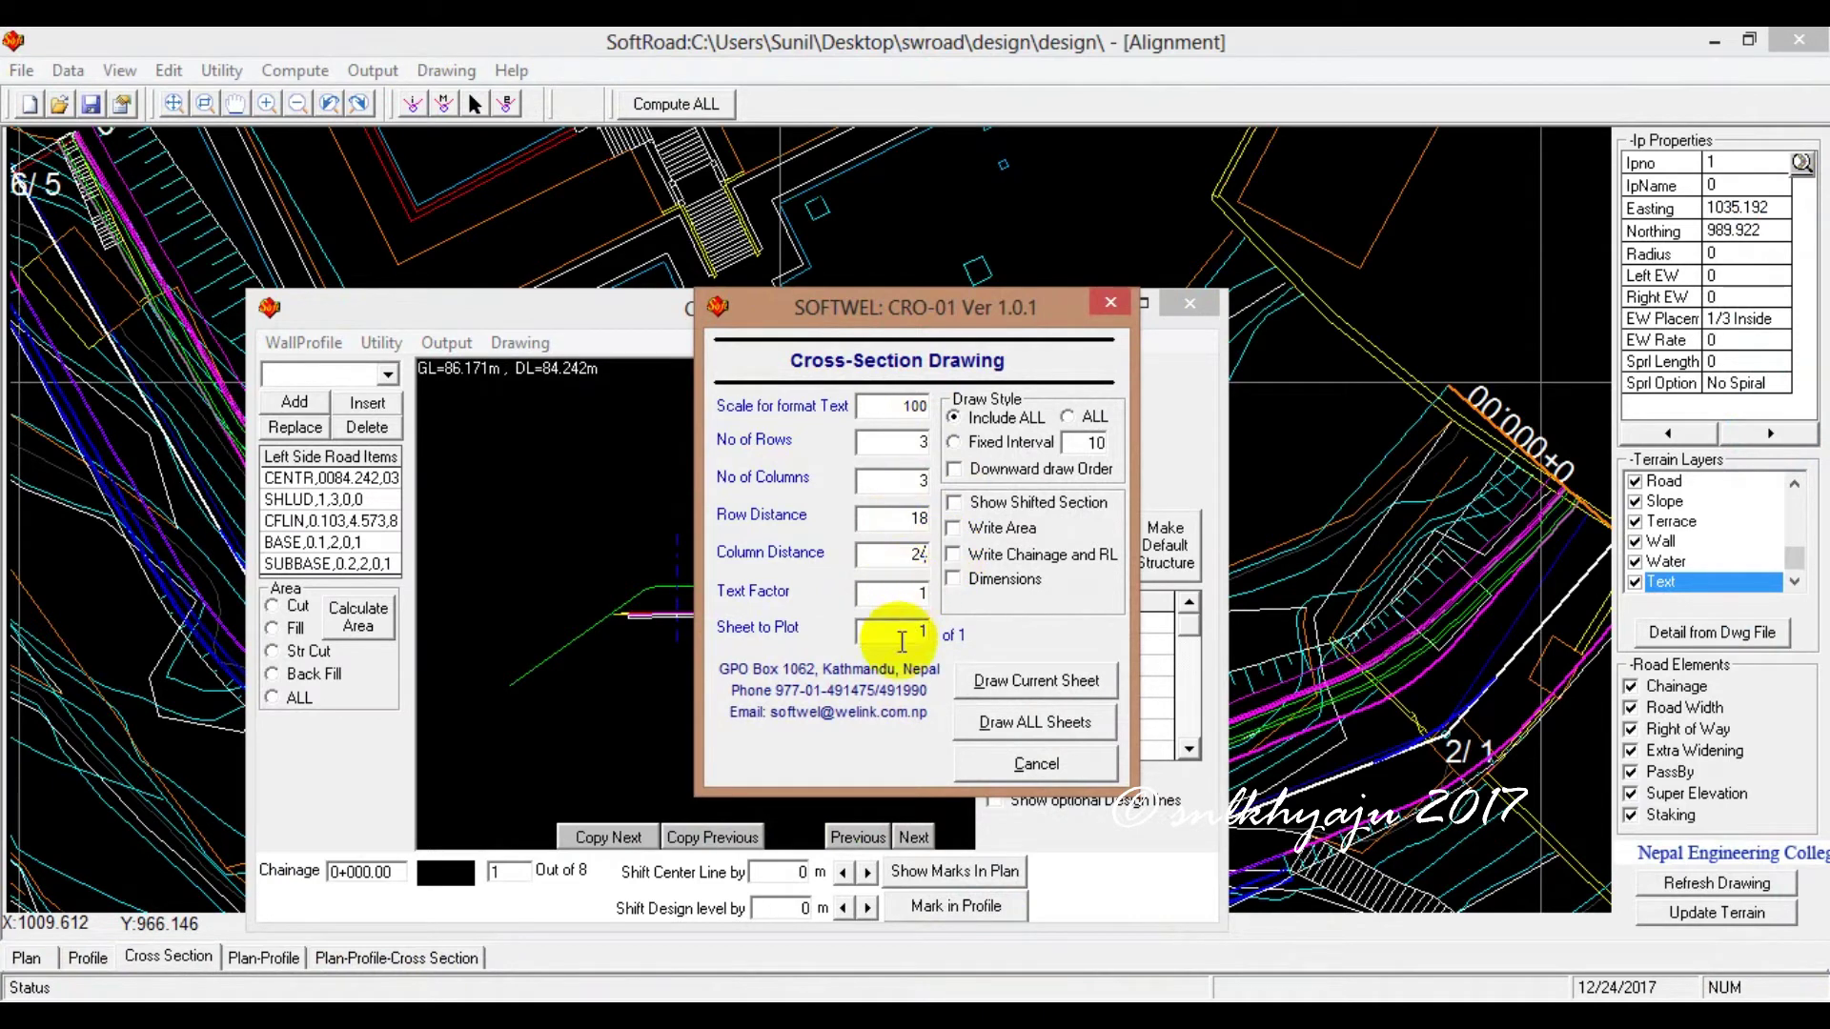
- Use a fixed interval of 20 with Write Area ticked, then draw all sheets
click(1066, 442)
double_click(1067, 441)
text(2)
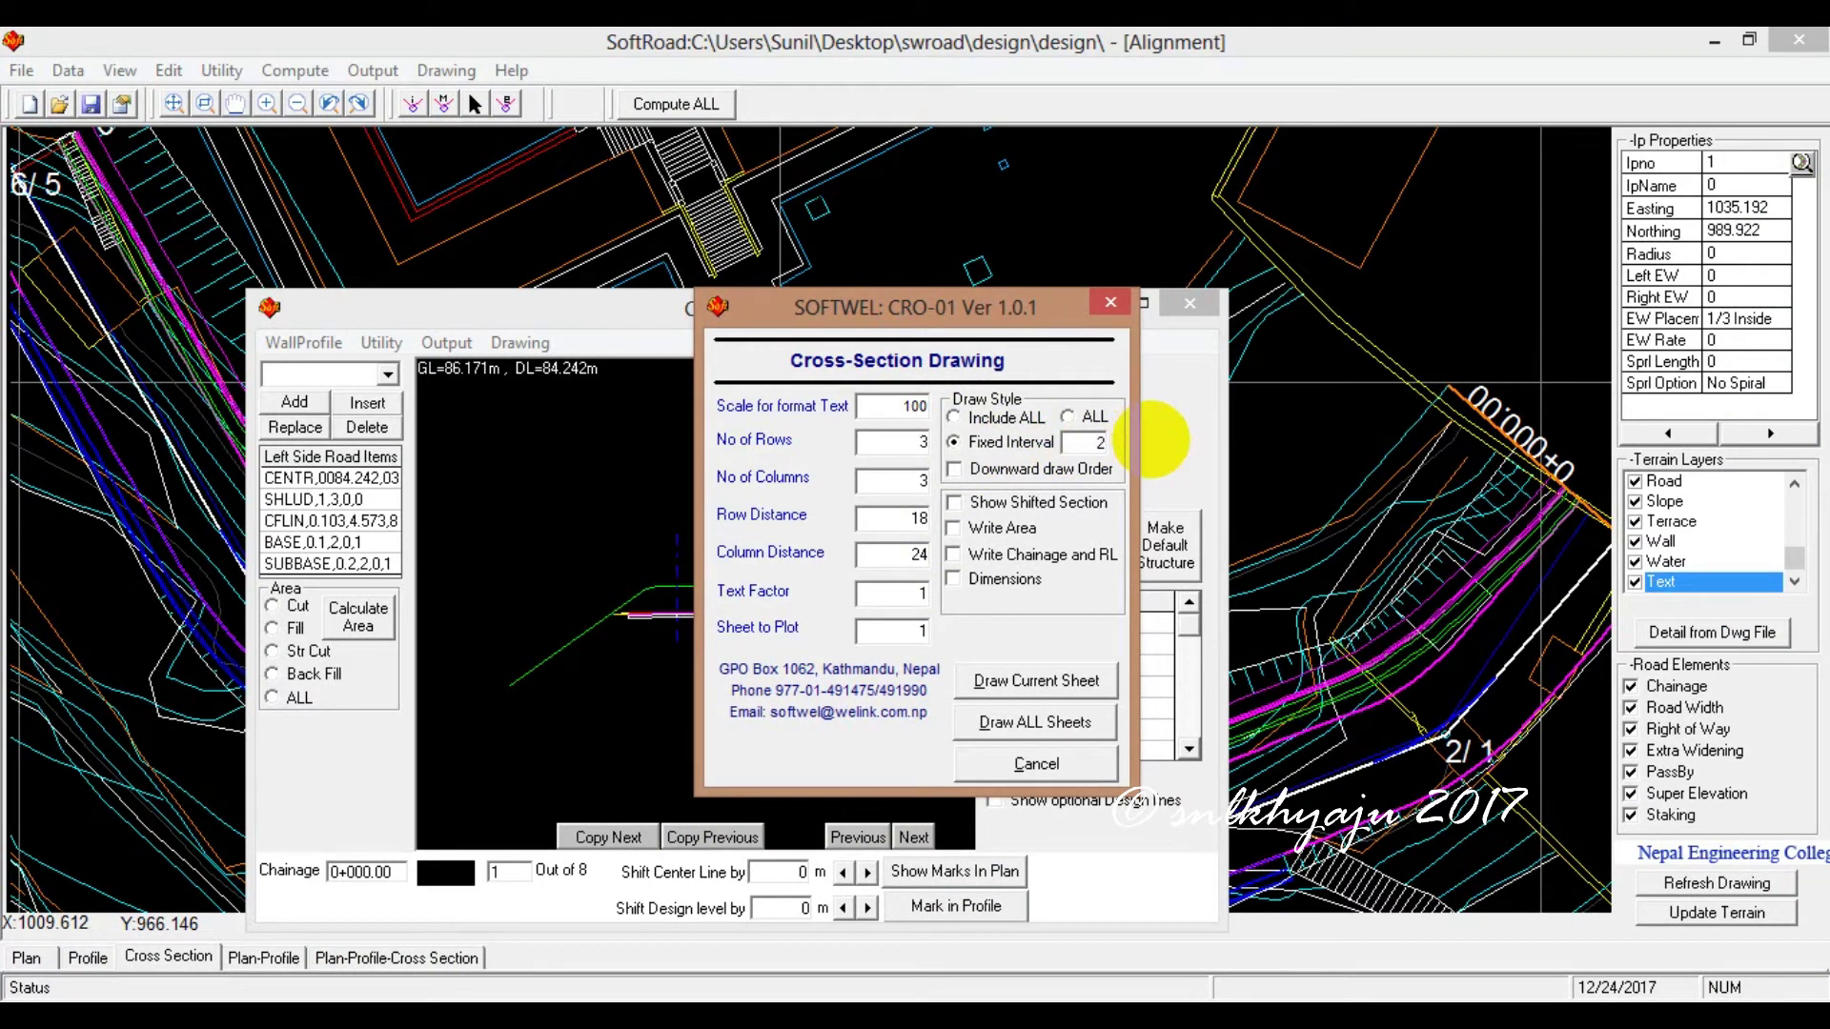
text(0)
click(955, 528)
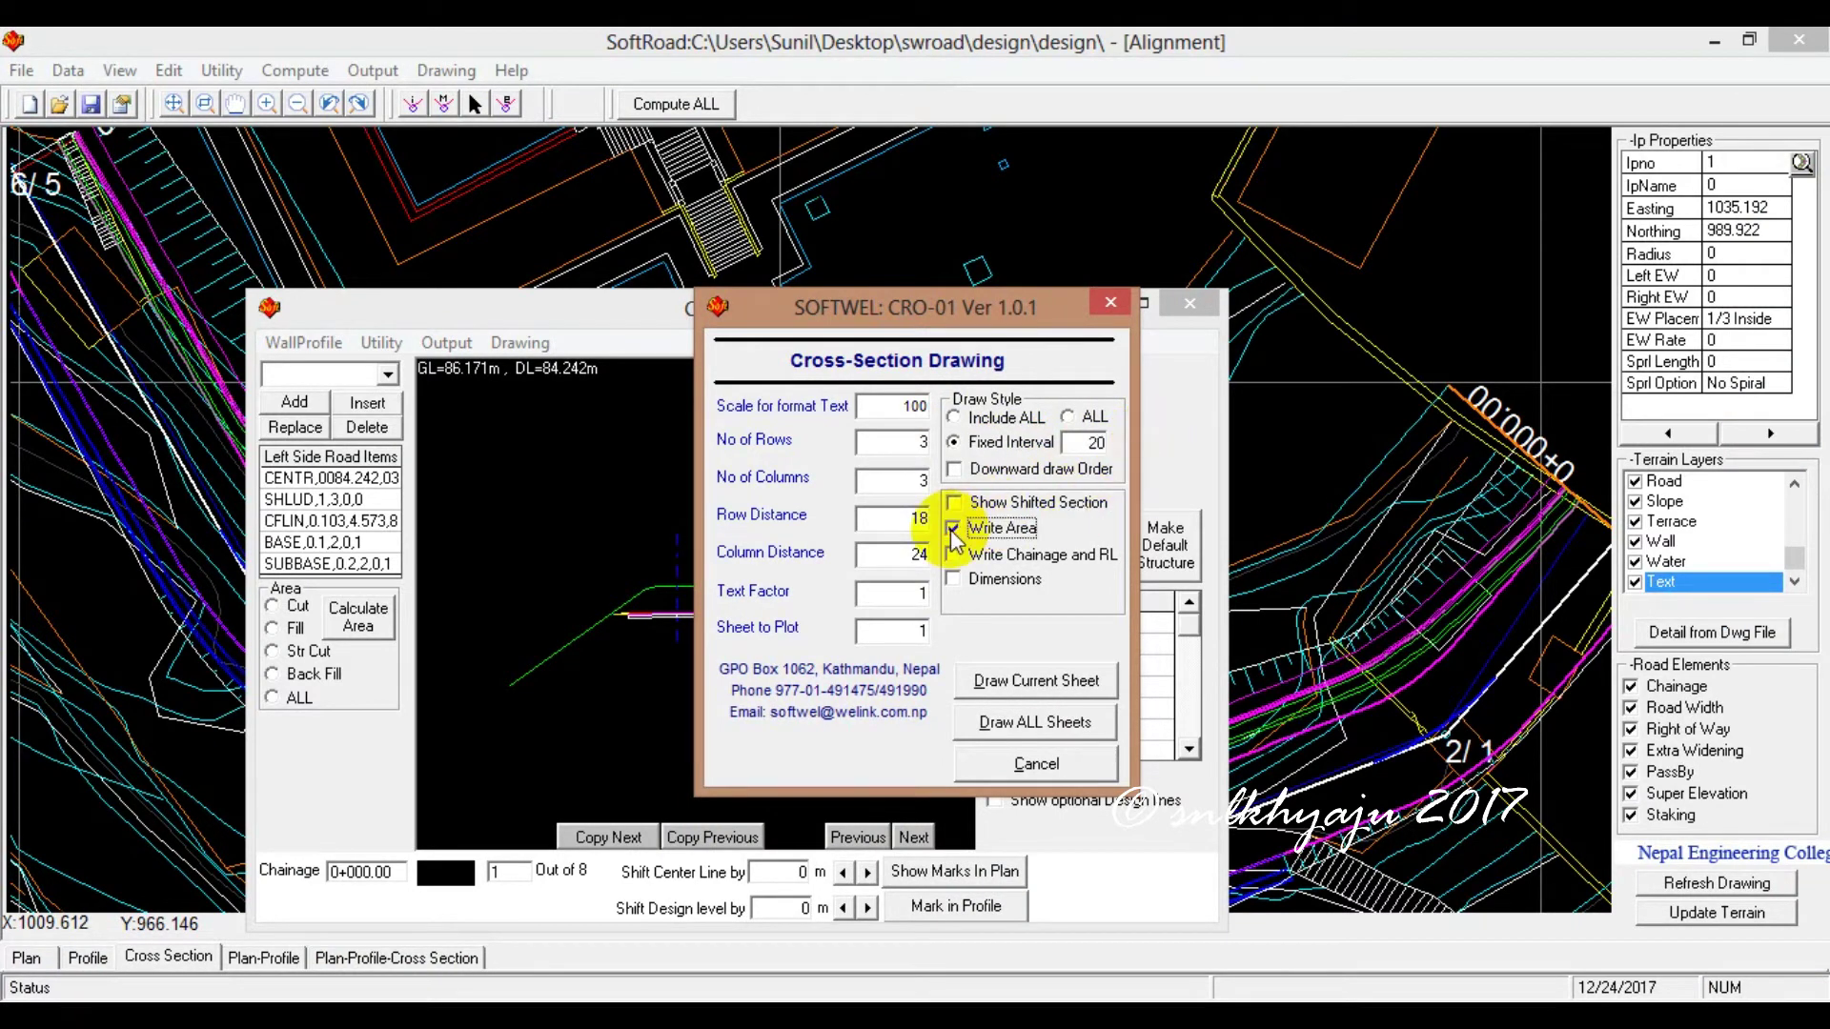
click(1024, 721)
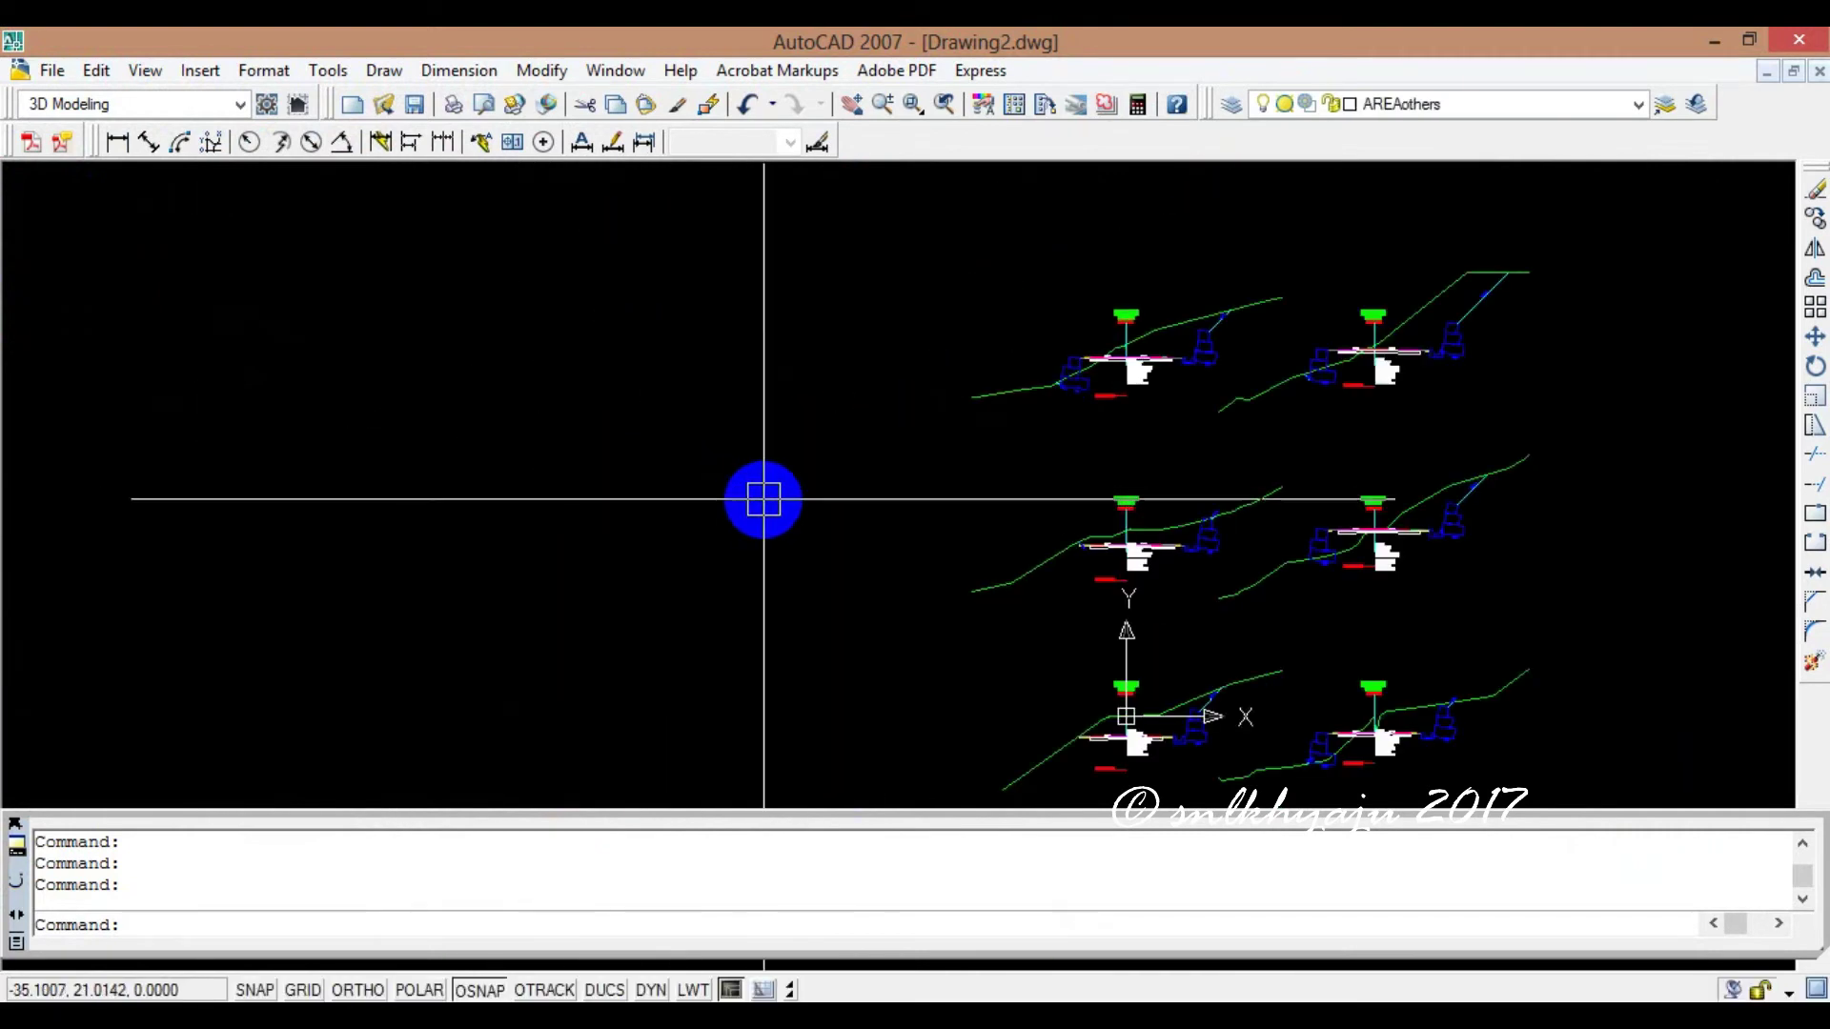
- Switch to SoftRoad and cancel the completed cross-section drawing dialog
scroll(1001, 499, down, 4)
scroll(1202, 509, up, 3)
scroll(1202, 510, up, 2)
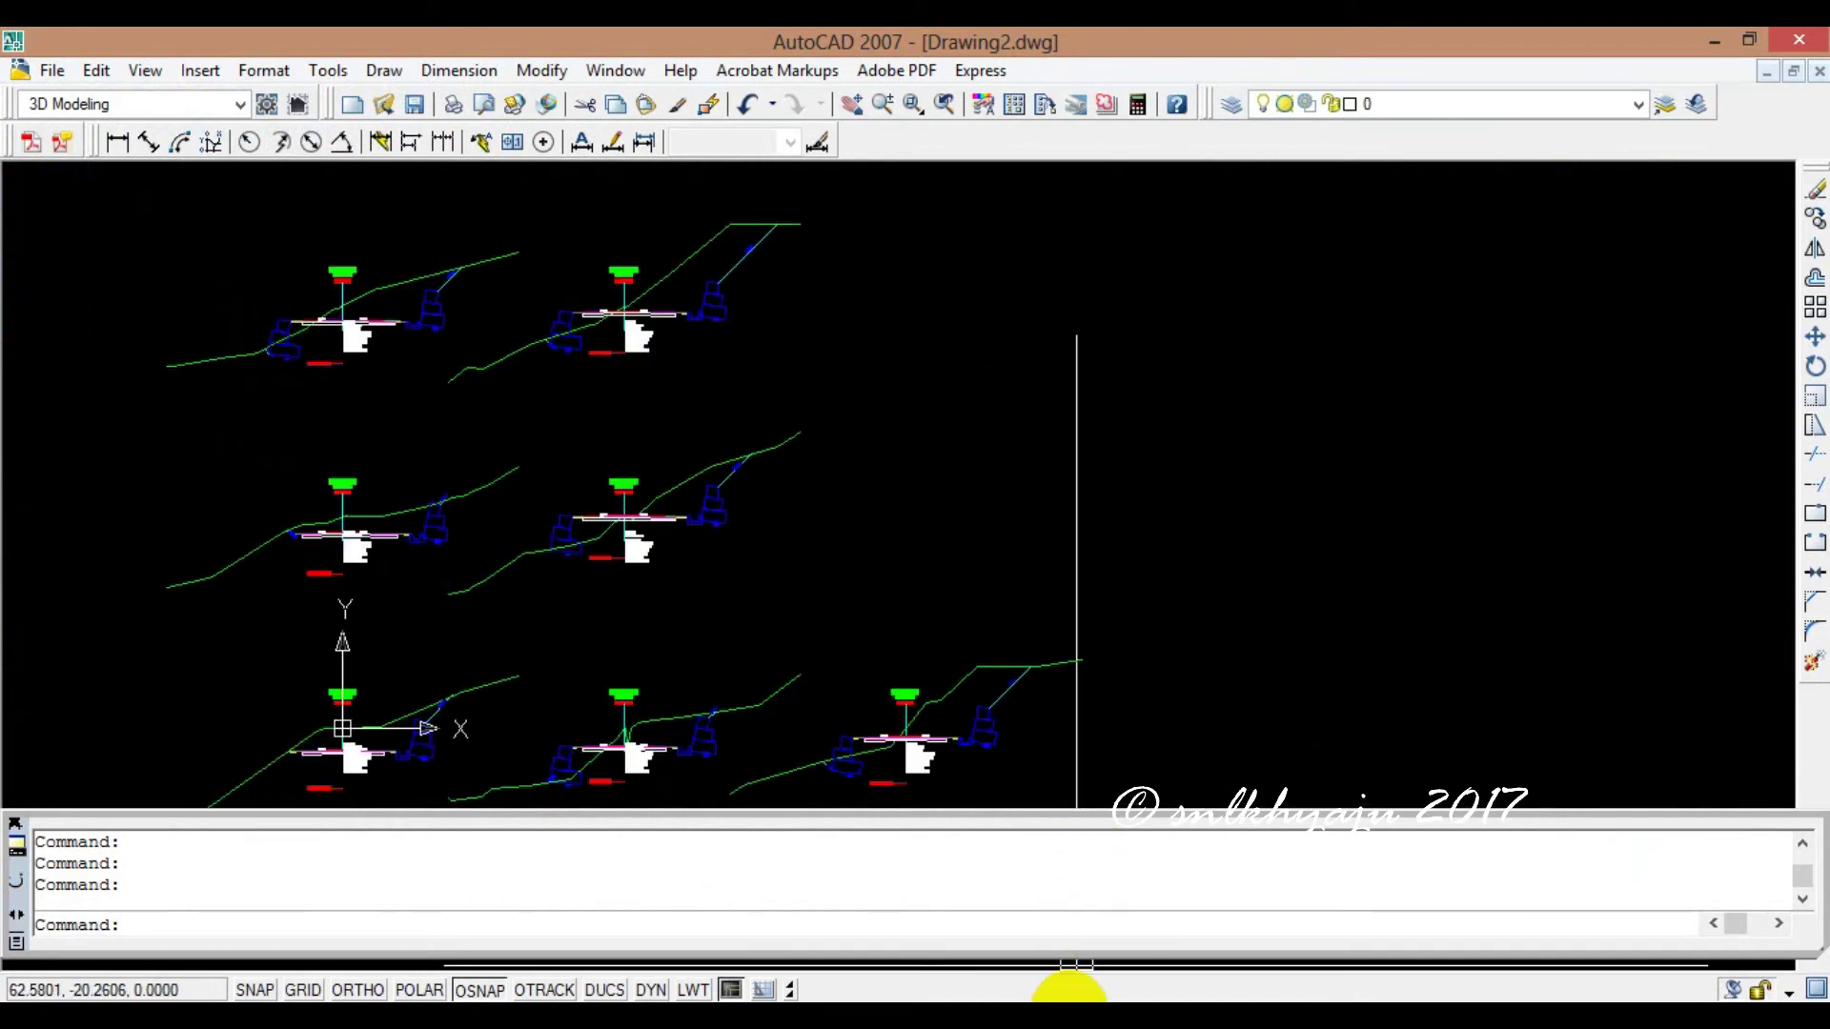
click(1074, 993)
click(1227, 914)
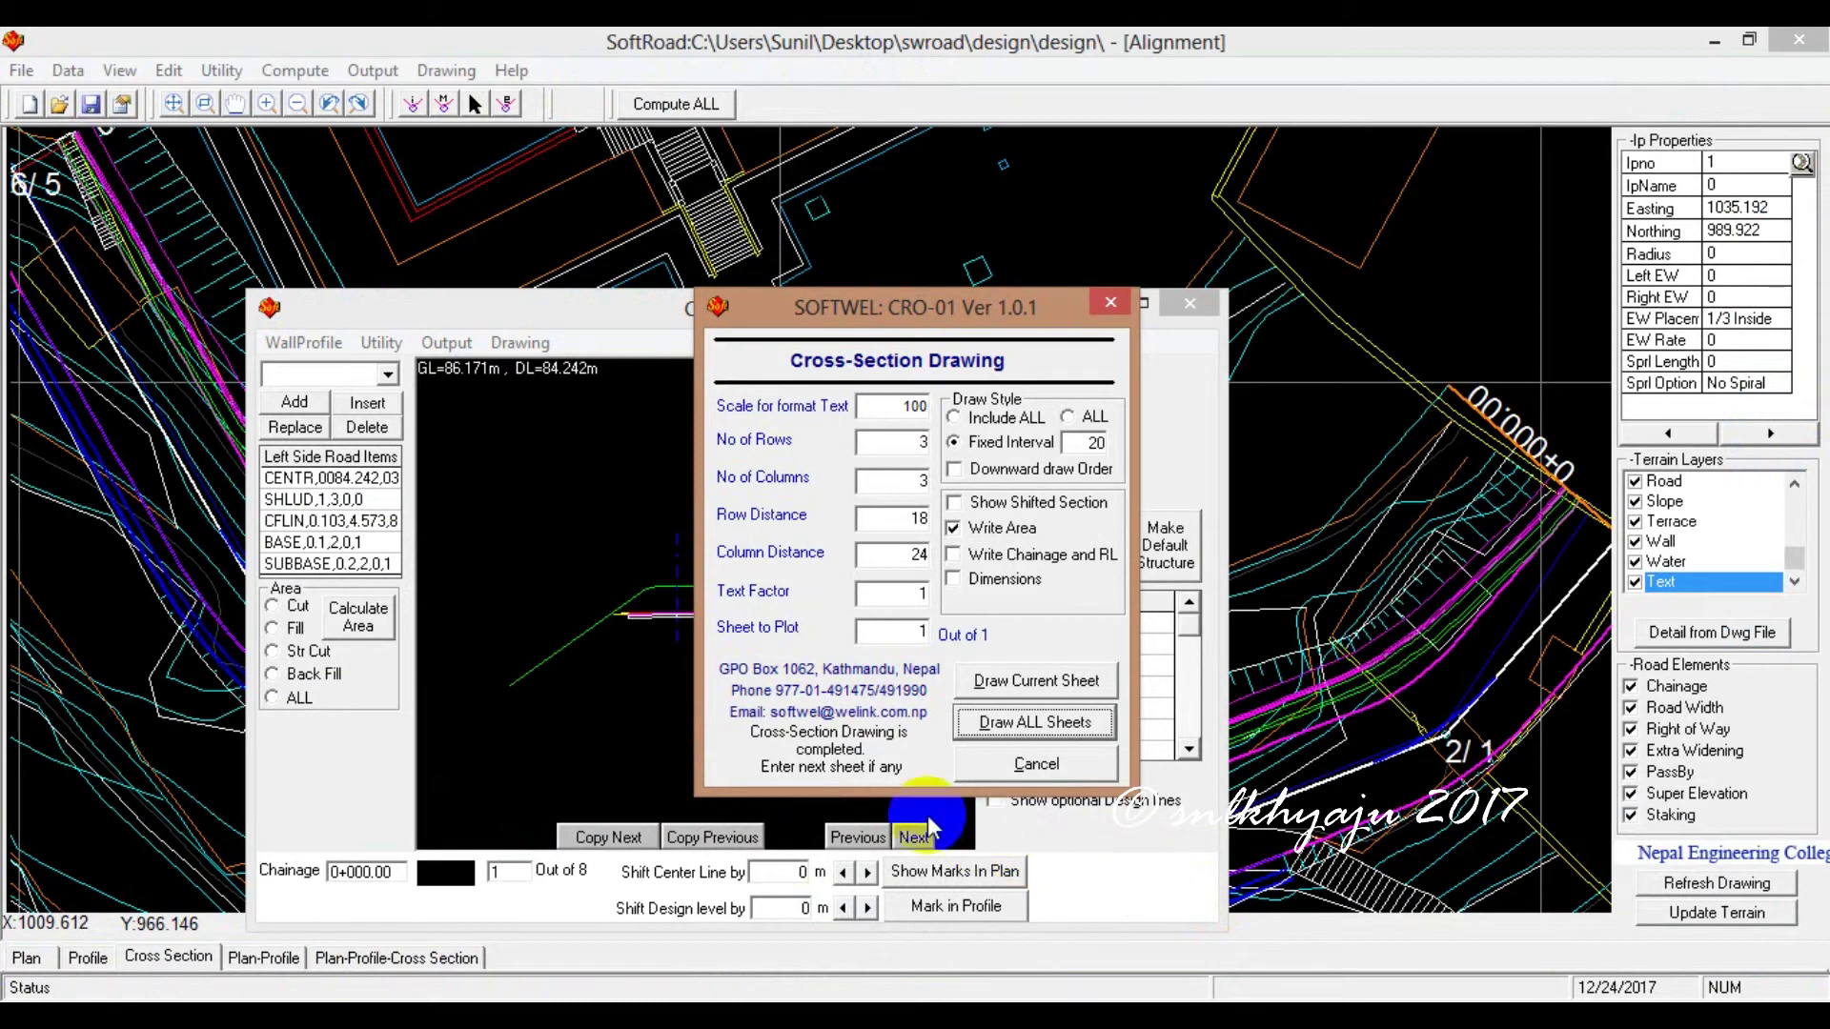
click(1036, 763)
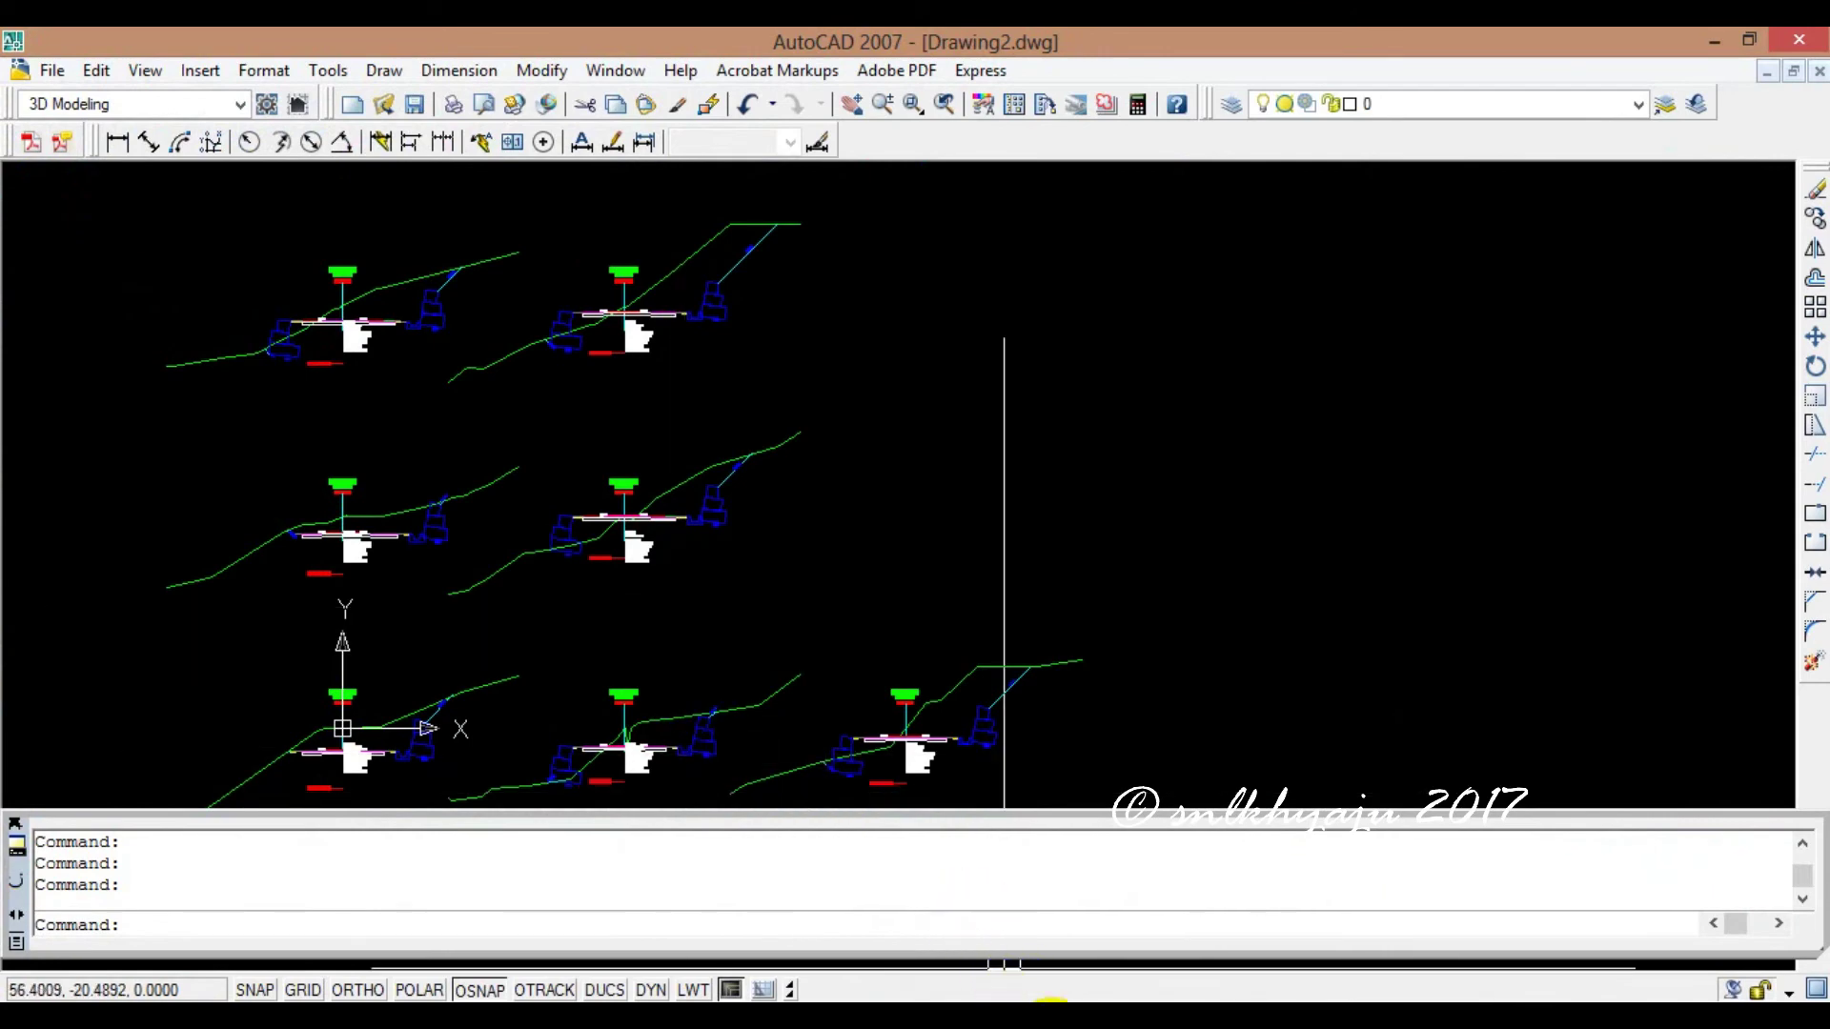
- Return to AutoCAD and zoom in on section CH 0+080.00 and its area table
click(1052, 1012)
click(1113, 917)
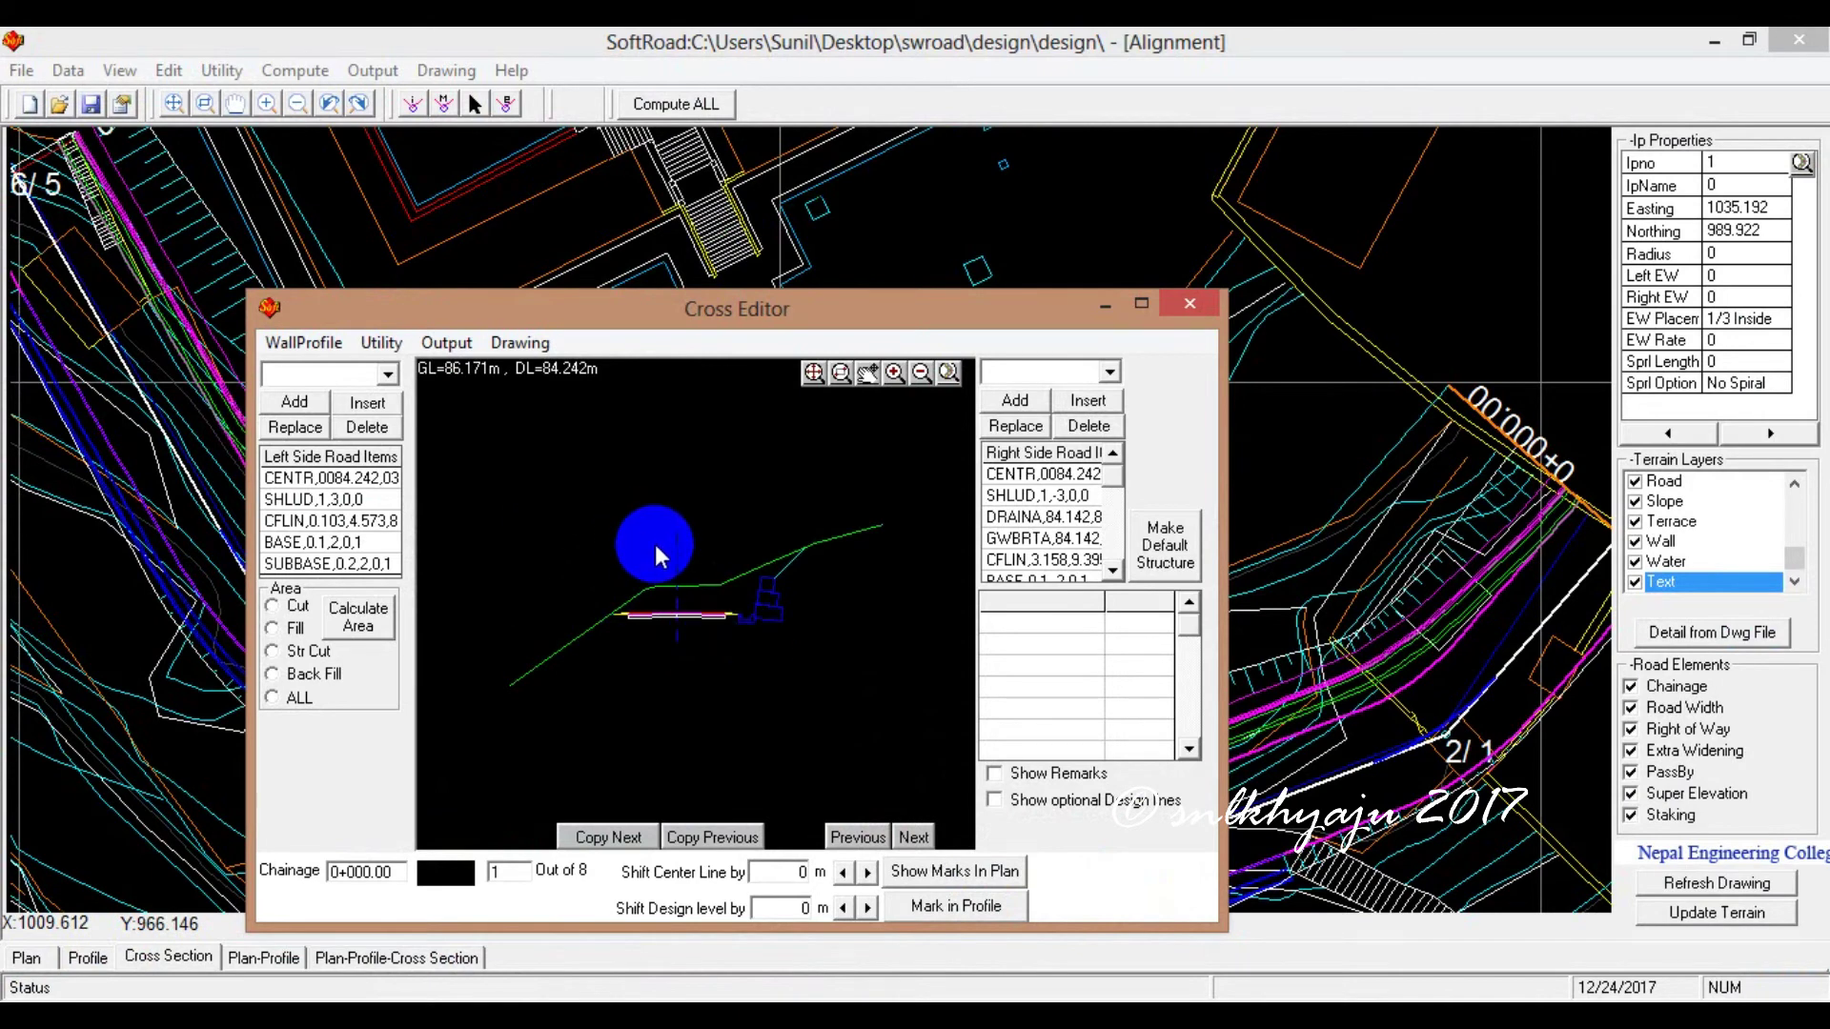
click(250, 1001)
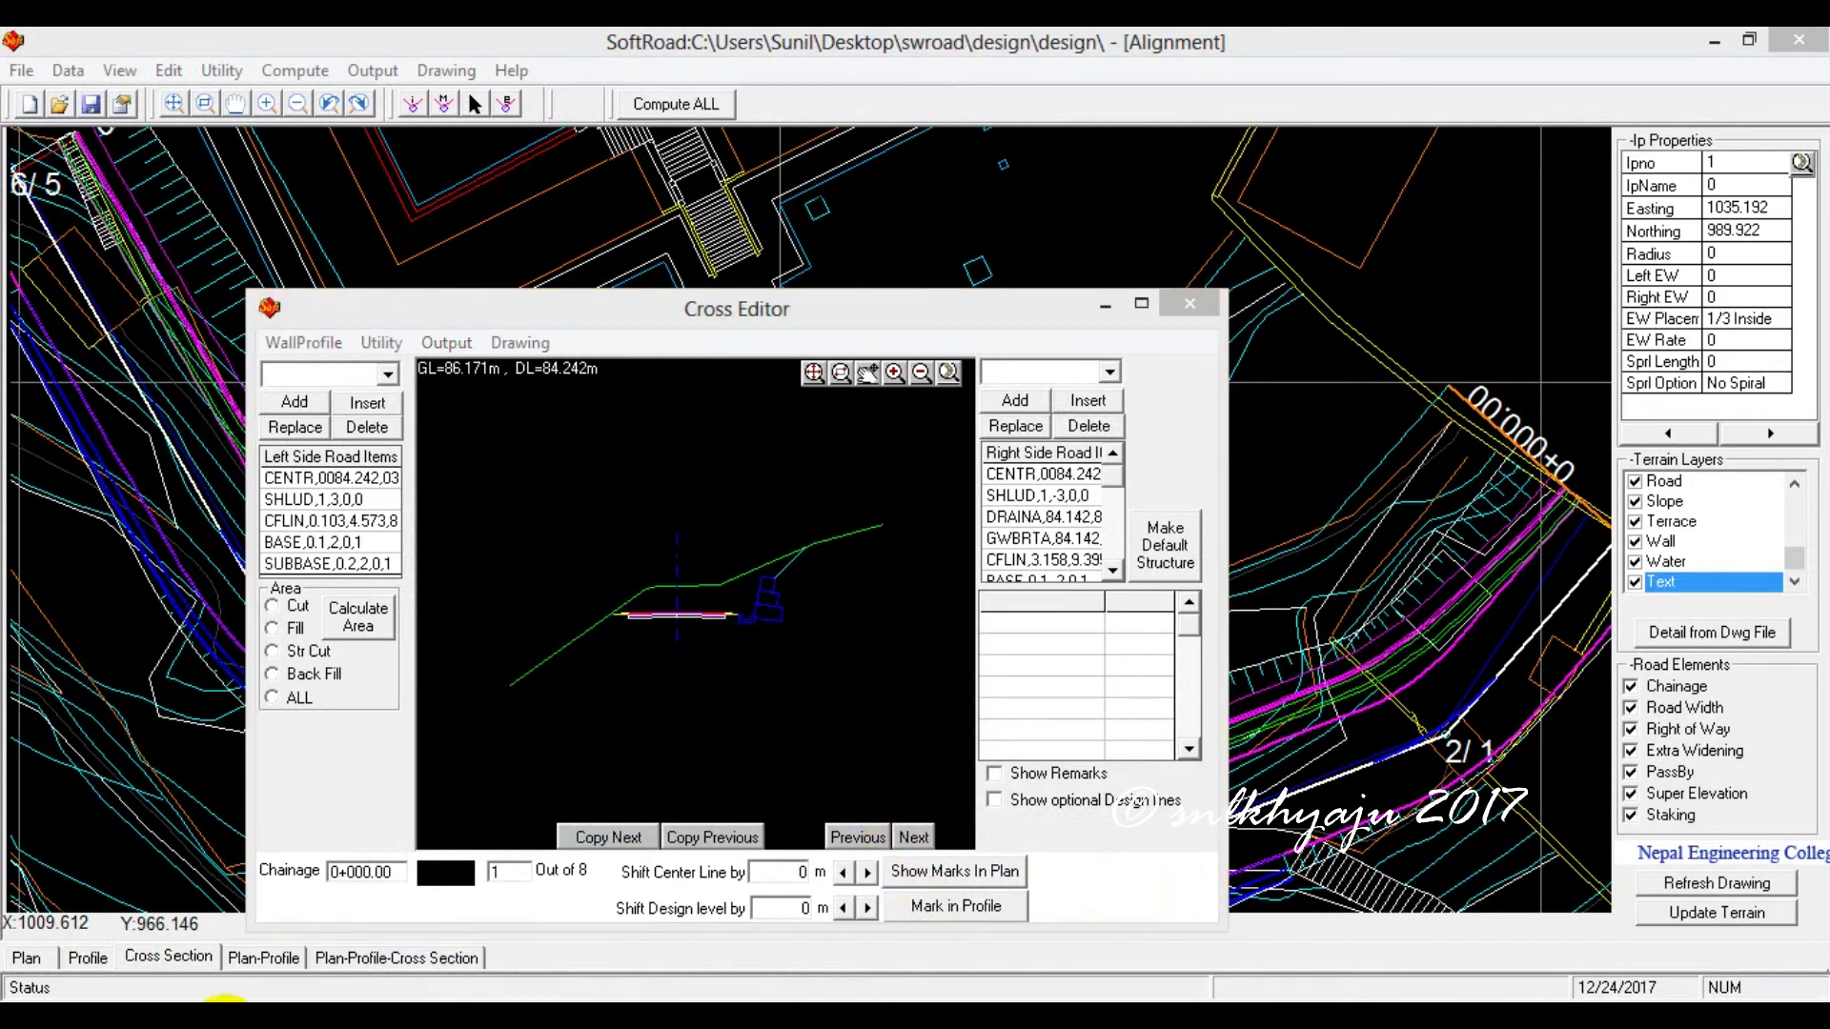
scroll(613, 540, up, 5)
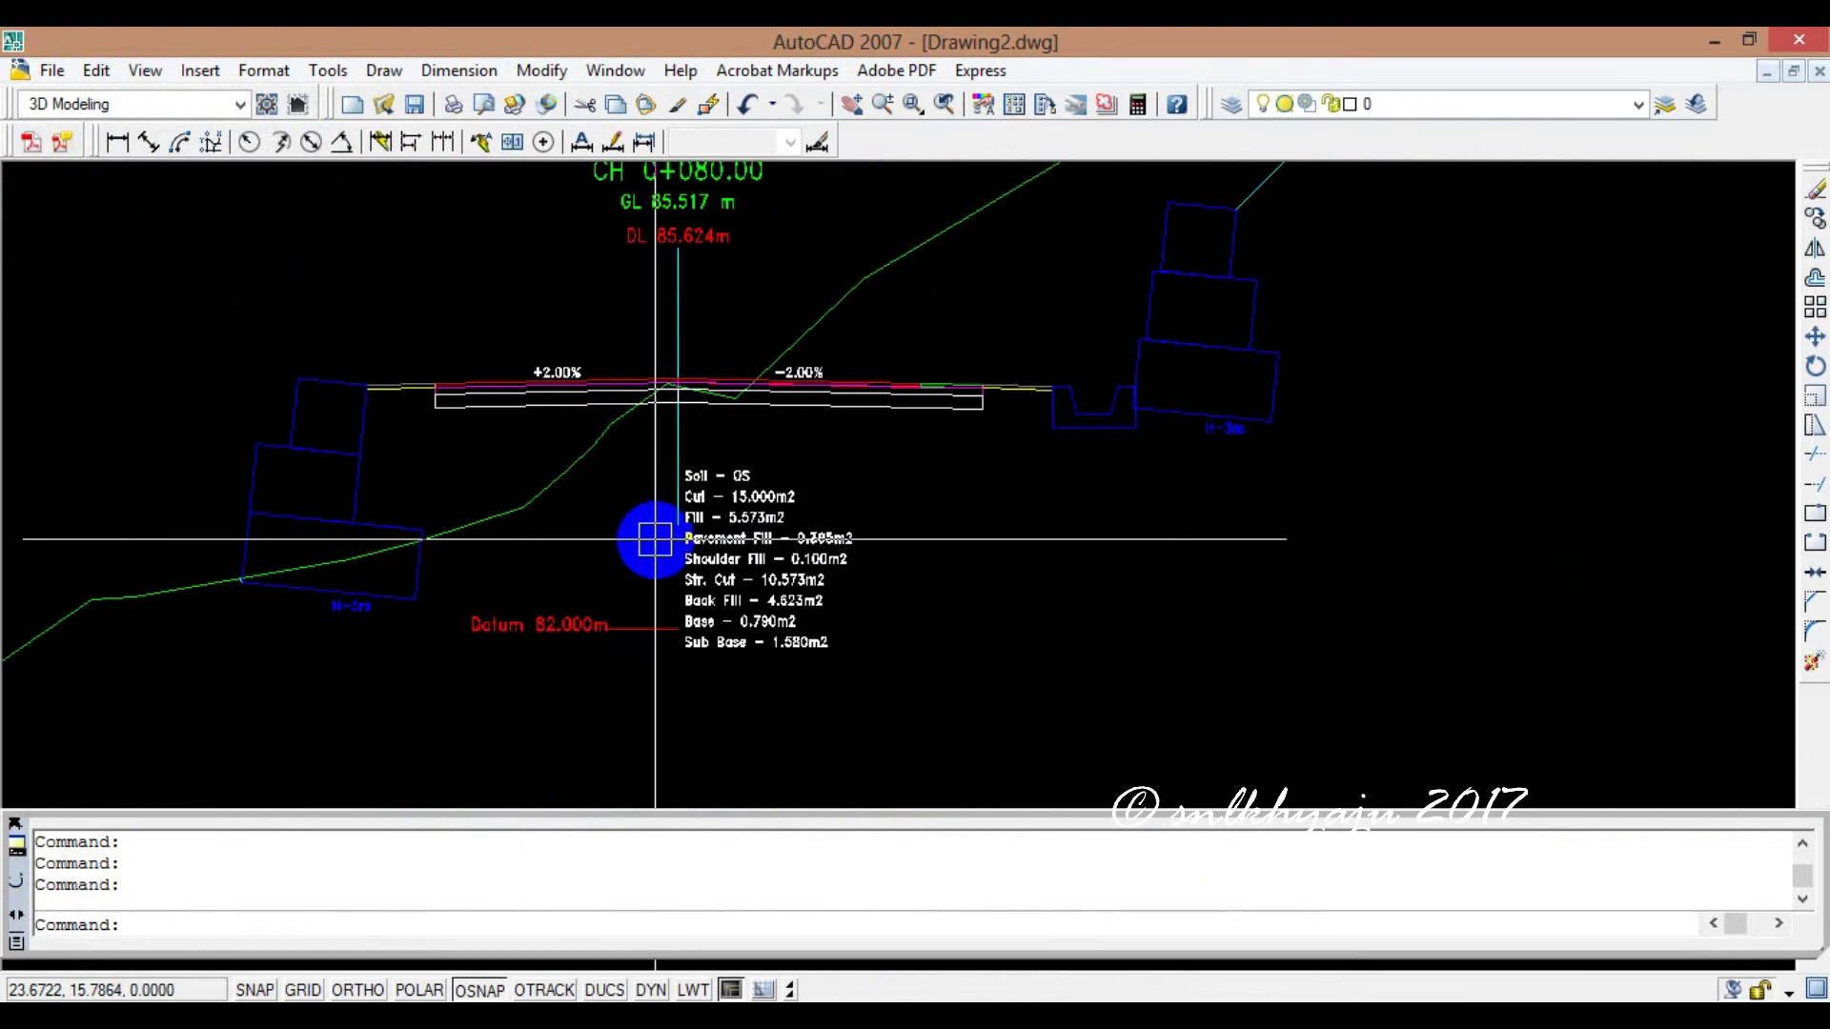
scroll(657, 477, down, 5)
scroll(668, 441, up, 6)
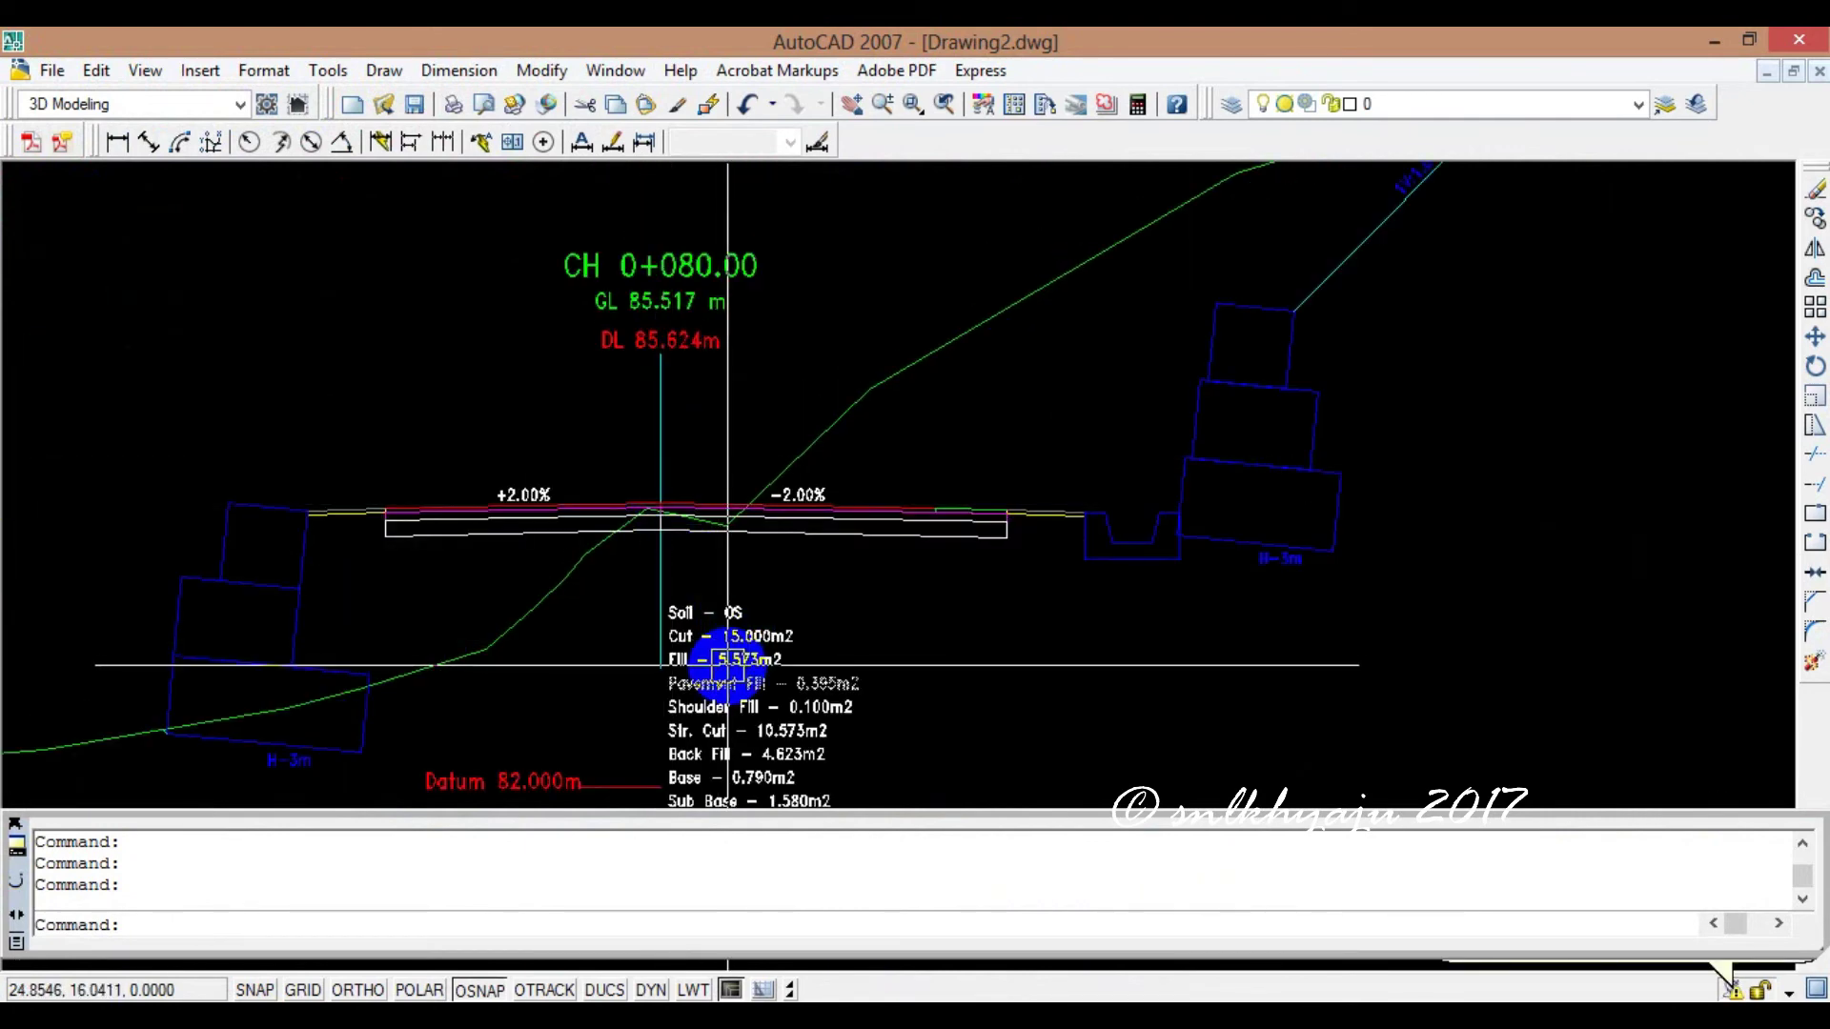
scroll(705, 763, down, 2)
scroll(702, 760, up, 5)
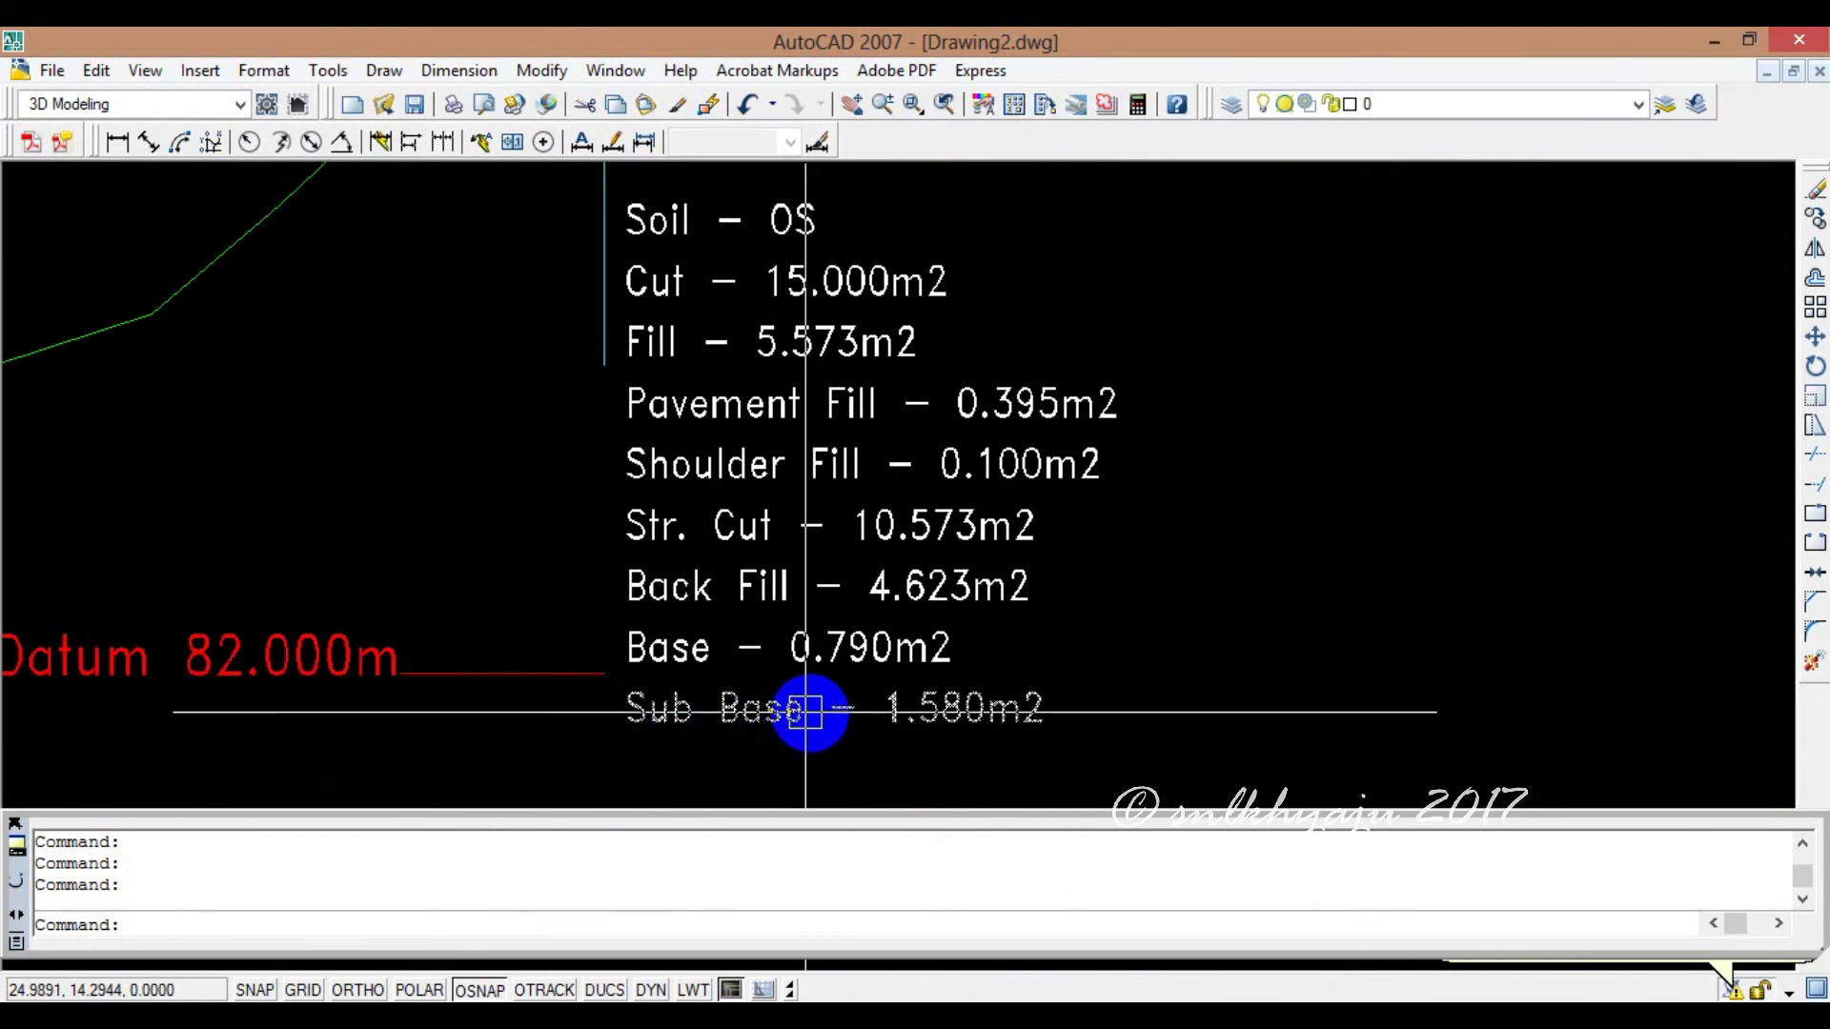
scroll(782, 585, down, 2)
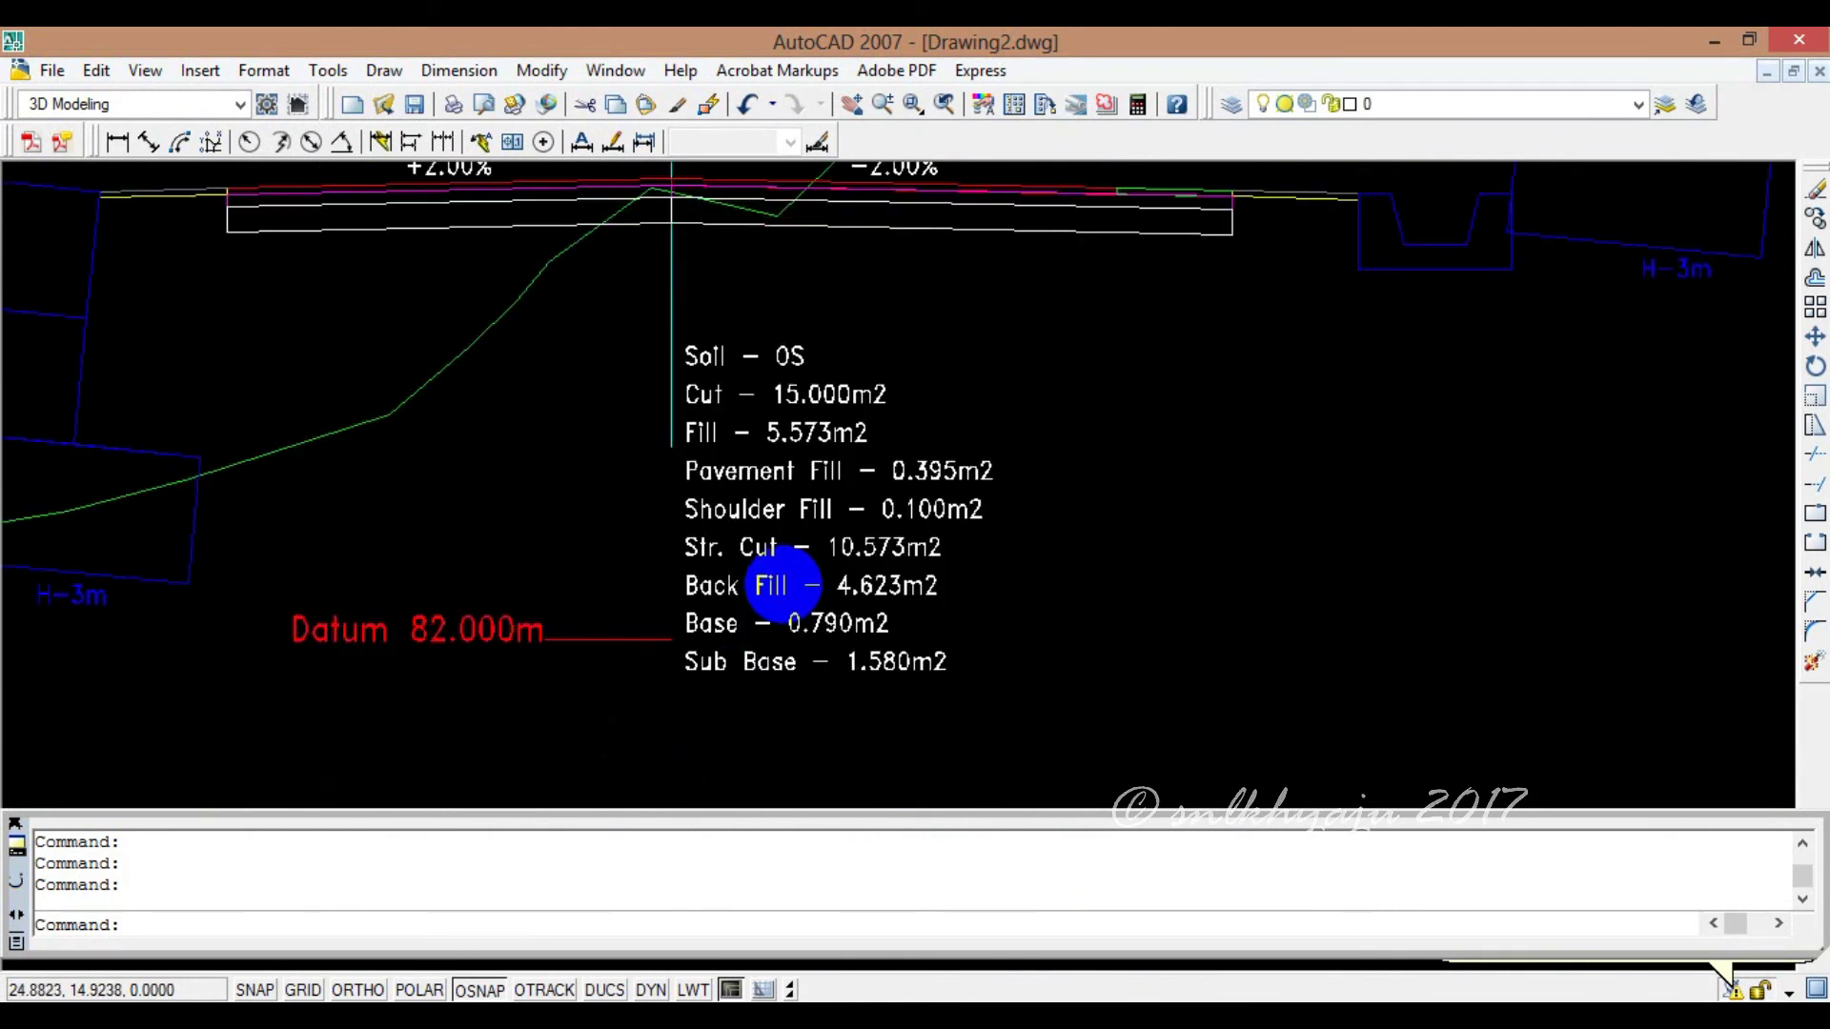
scroll(781, 586, down, 3)
scroll(785, 583, down, 6)
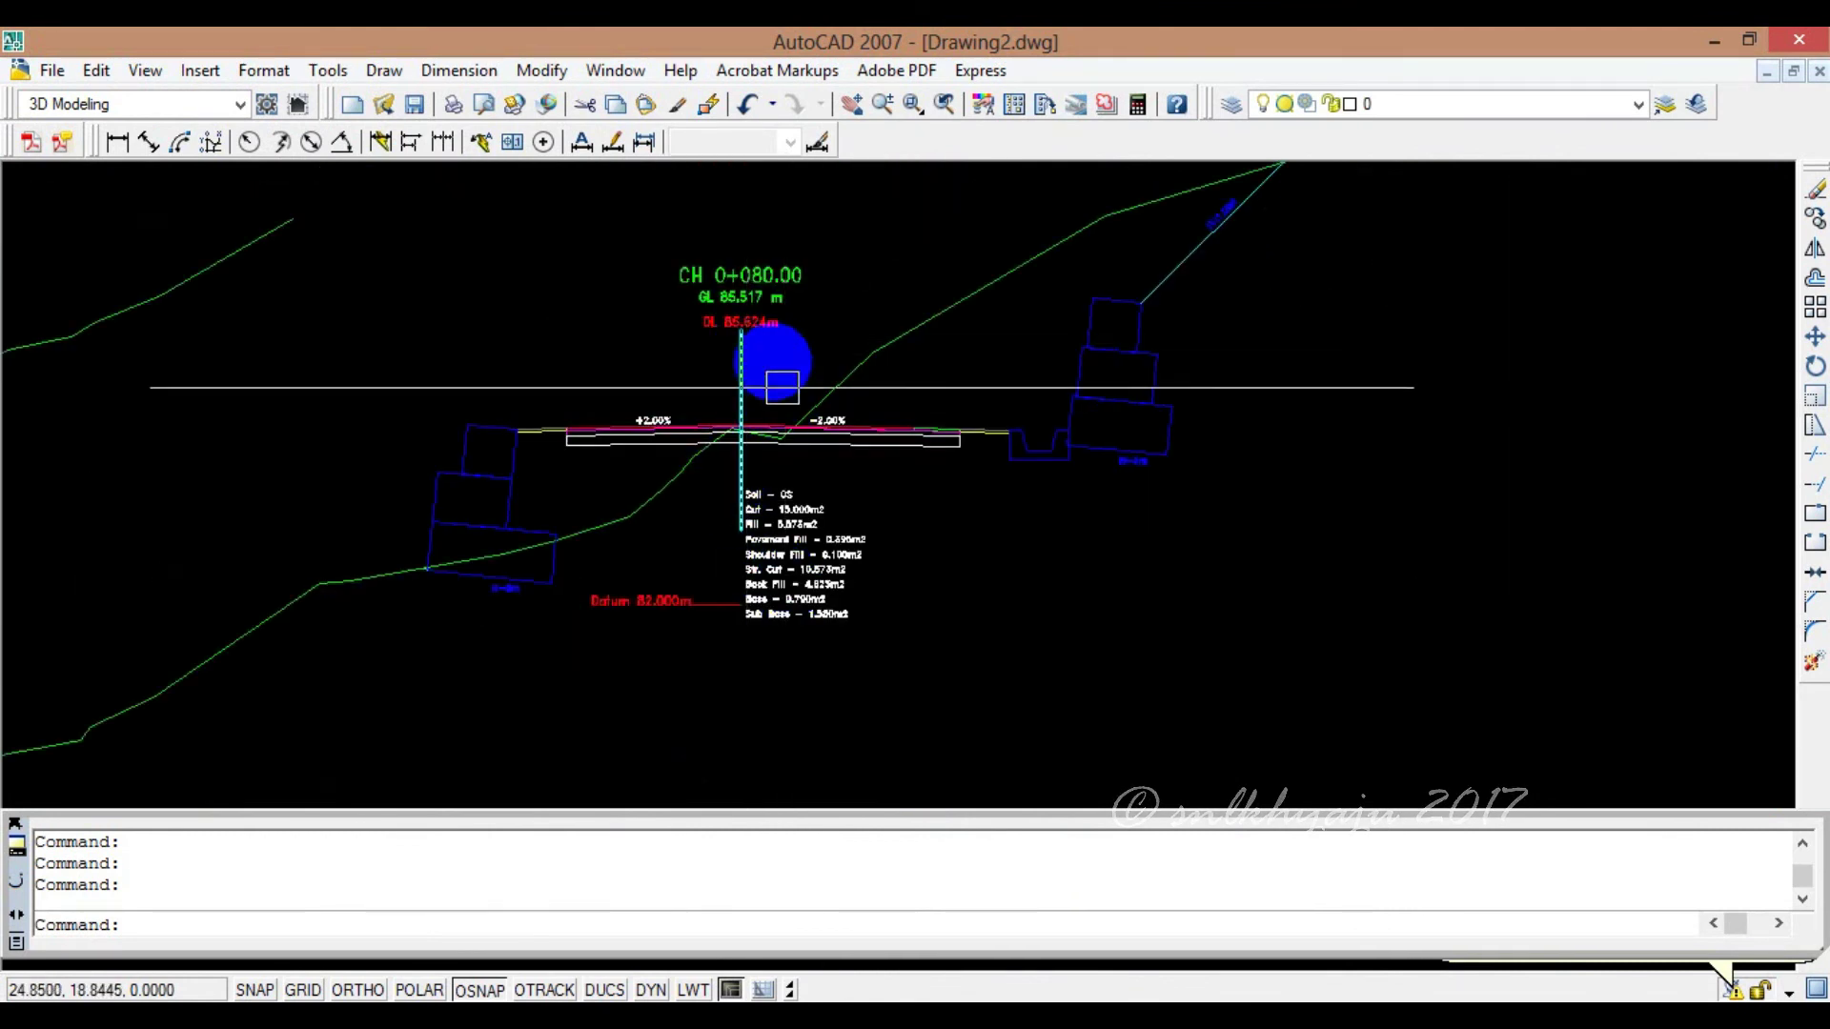